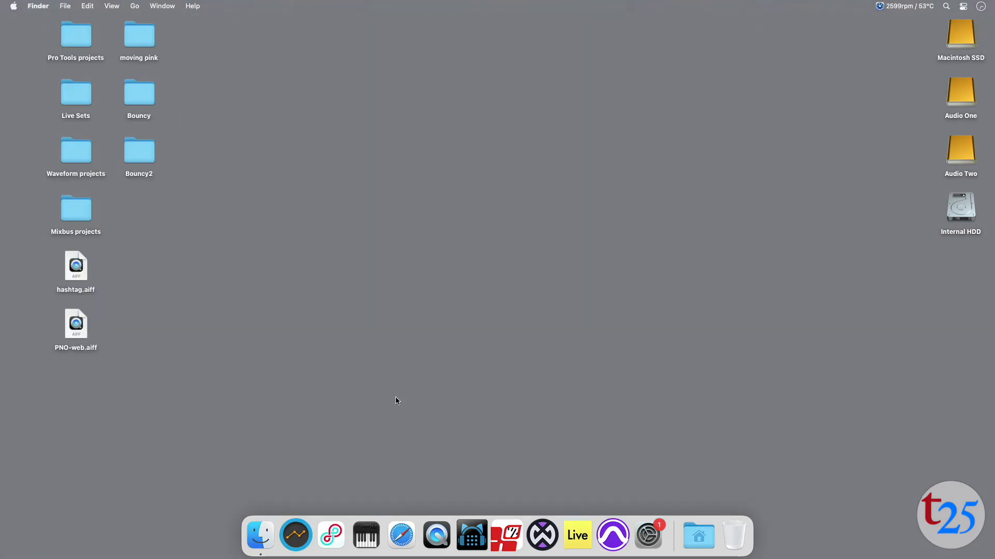
Open Audio MIDI Setup and add Loop4 as a subdevice of the Pro Tools Aggregate I/O device.
{"action": "left_click", "coordinate": [367, 545]}
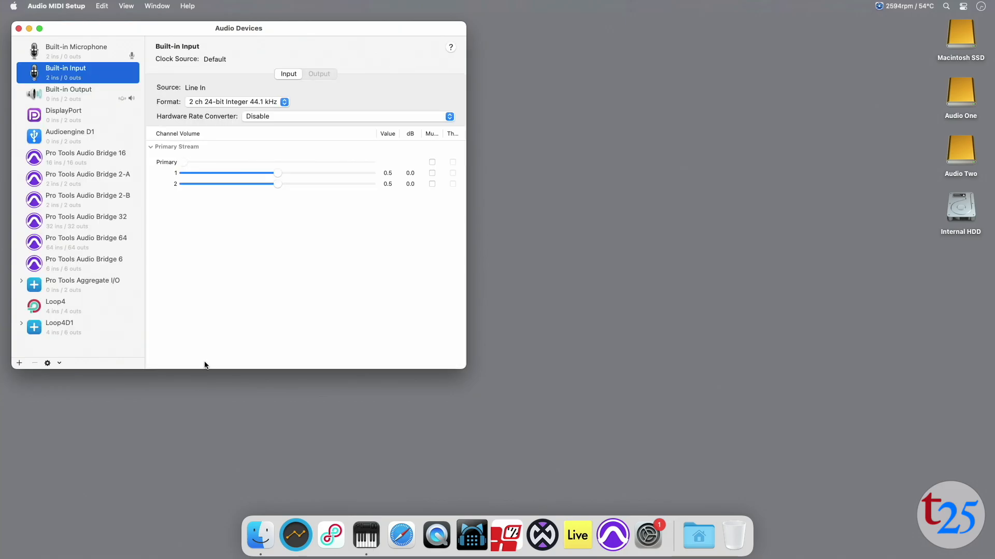
{"action": "left_click", "coordinate": [109, 286]}
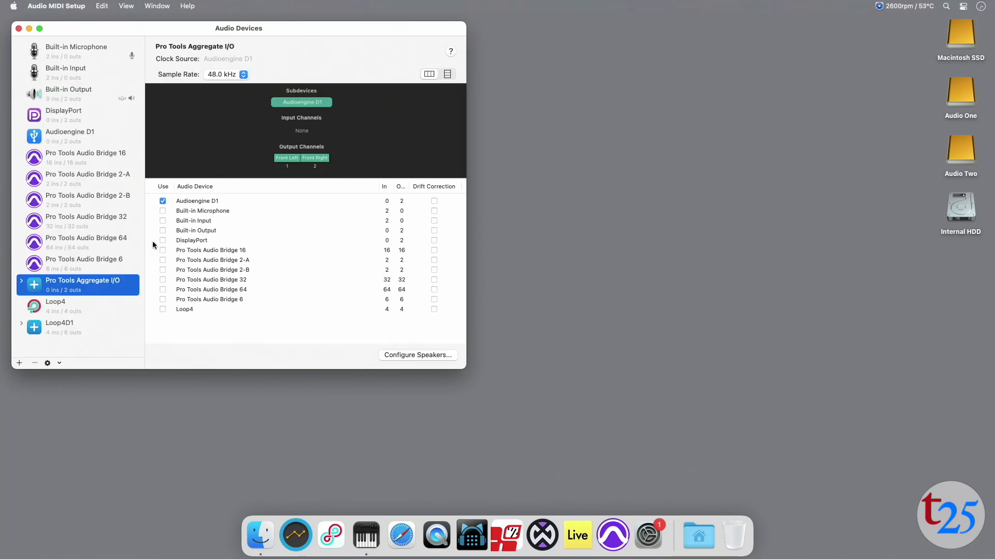
{"action": "left_click", "coordinate": [163, 310]}
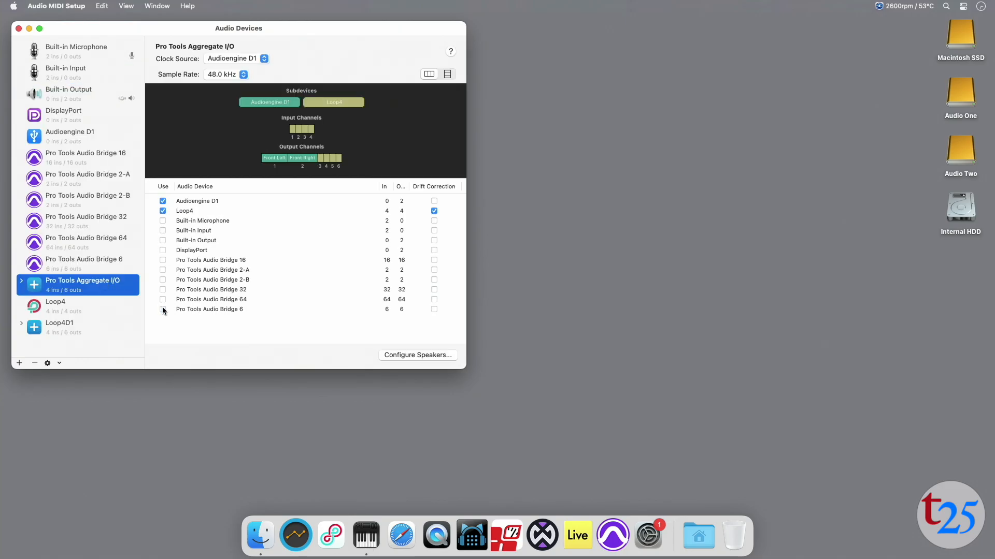
{"action": "left_click", "coordinate": [21, 28]}
Bring the IAC Driver online in the MIDI Studio, then quit Audio MIDI Setup.
{"action": "left_click", "coordinate": [127, 6]}
{"action": "mouse_move", "coordinate": [157, 6]}
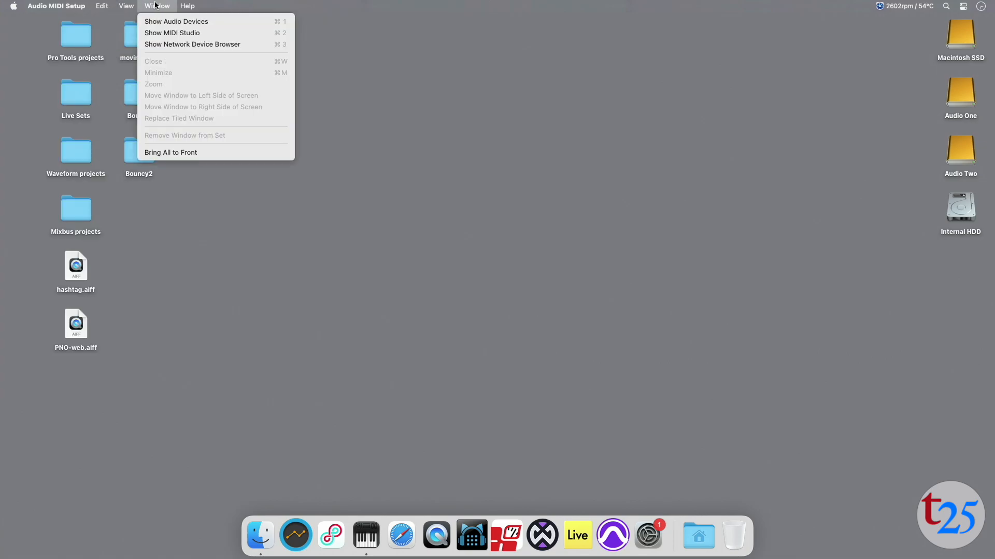
{"action": "left_click", "coordinate": [166, 33]}
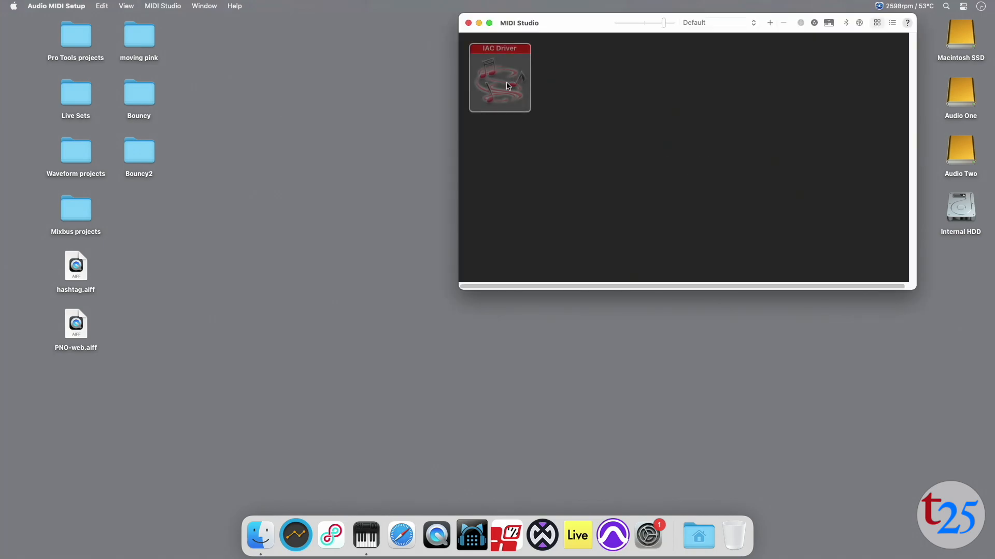
{"action": "double_click", "coordinate": [507, 85]}
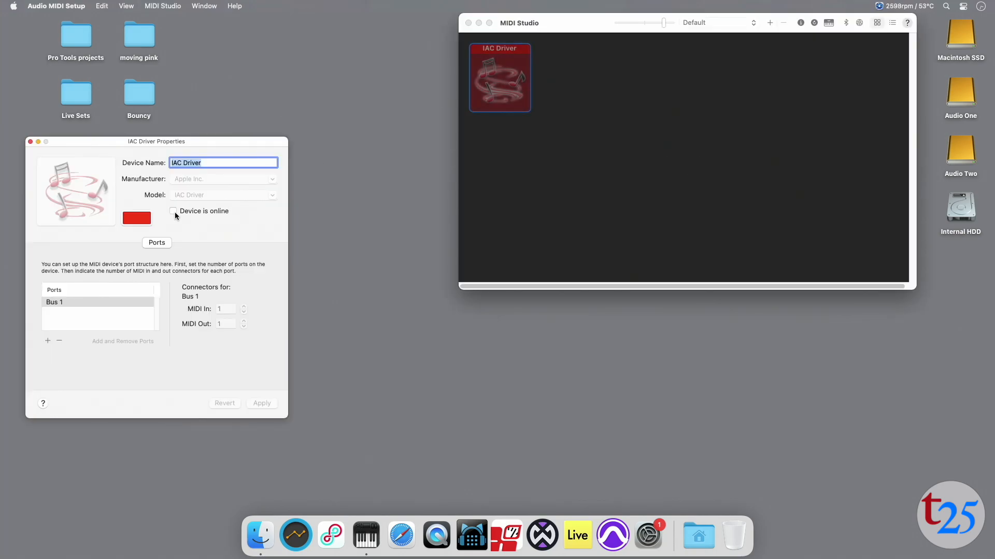
{"action": "left_click", "coordinate": [174, 212]}
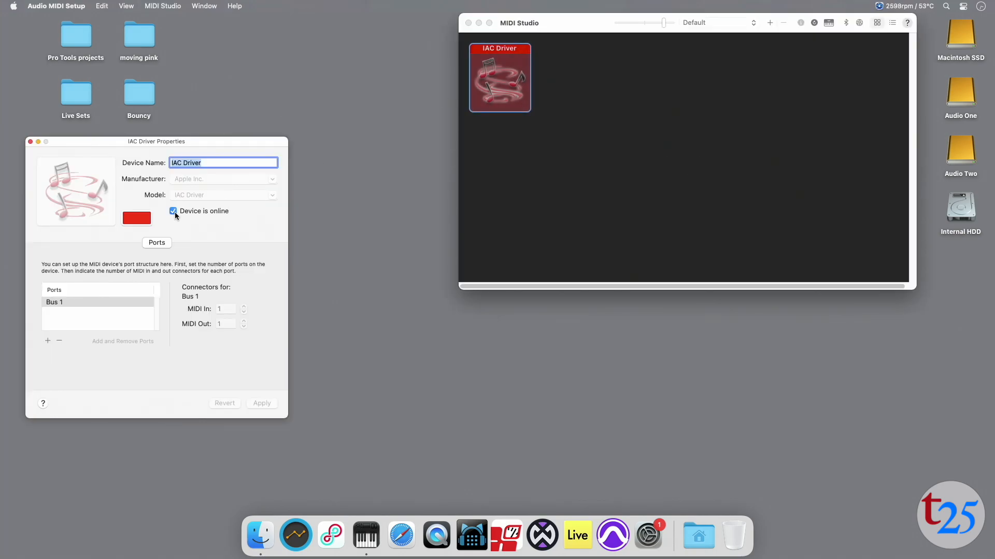
{"action": "left_click", "coordinate": [30, 142]}
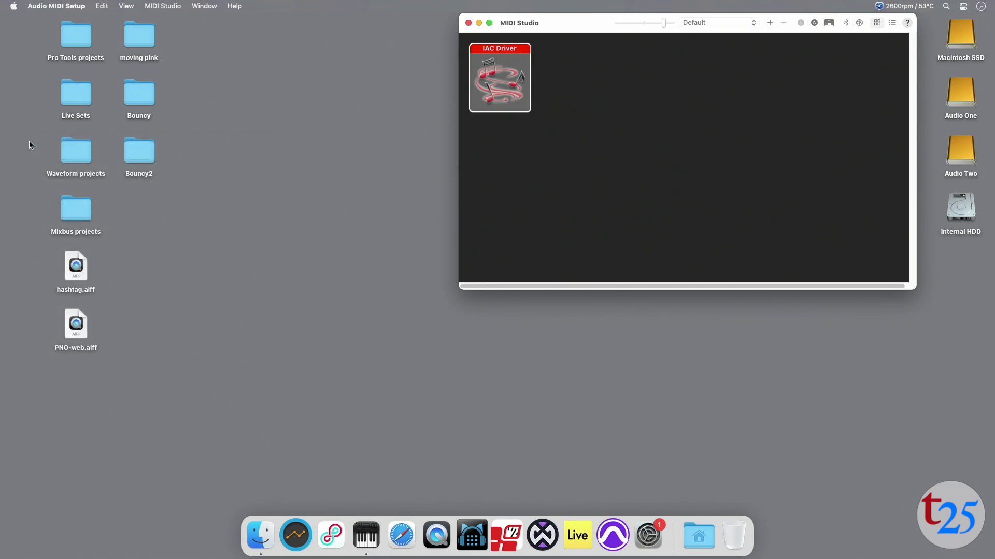
{"action": "key", "text": "super+q"}
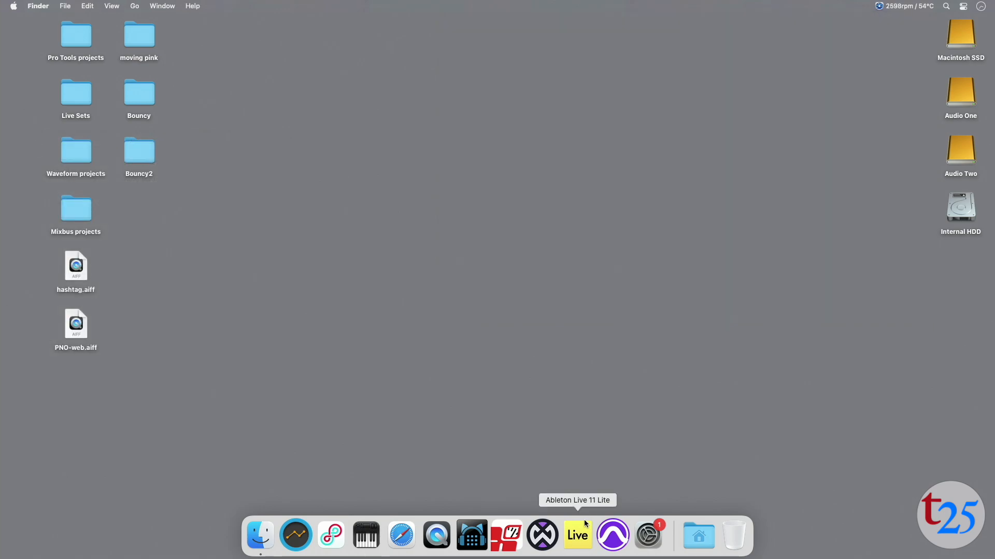
Launch Ableton Live 11 Lite and set its audio input device to No Device and its output device to Loop4.
{"action": "left_click", "coordinate": [580, 531]}
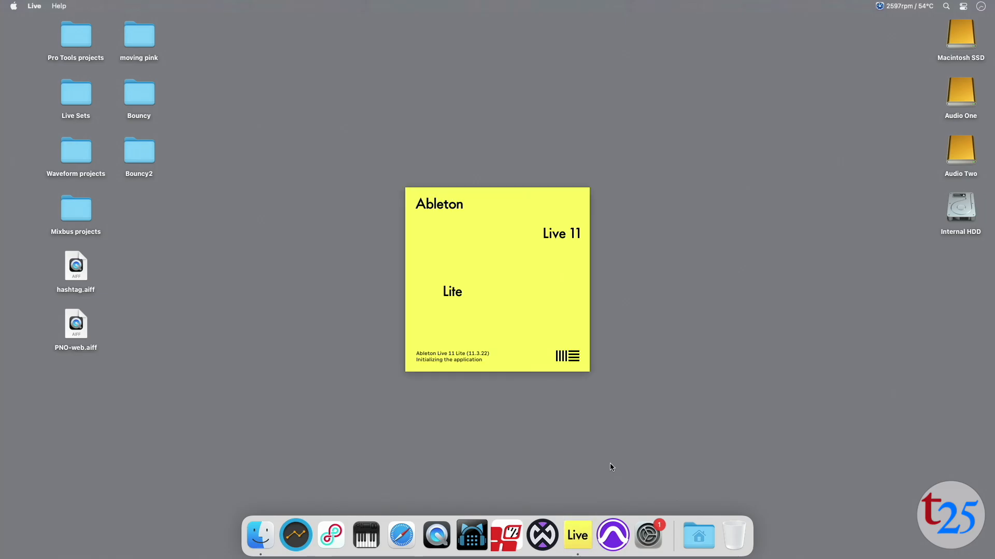
{"action": "left_click", "coordinate": [34, 6]}
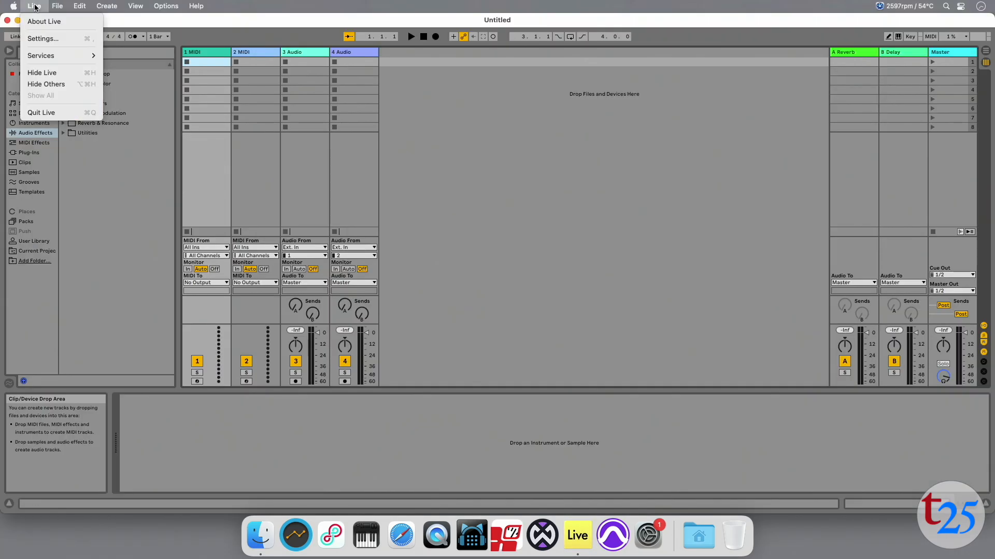
{"action": "left_click", "coordinate": [39, 39]}
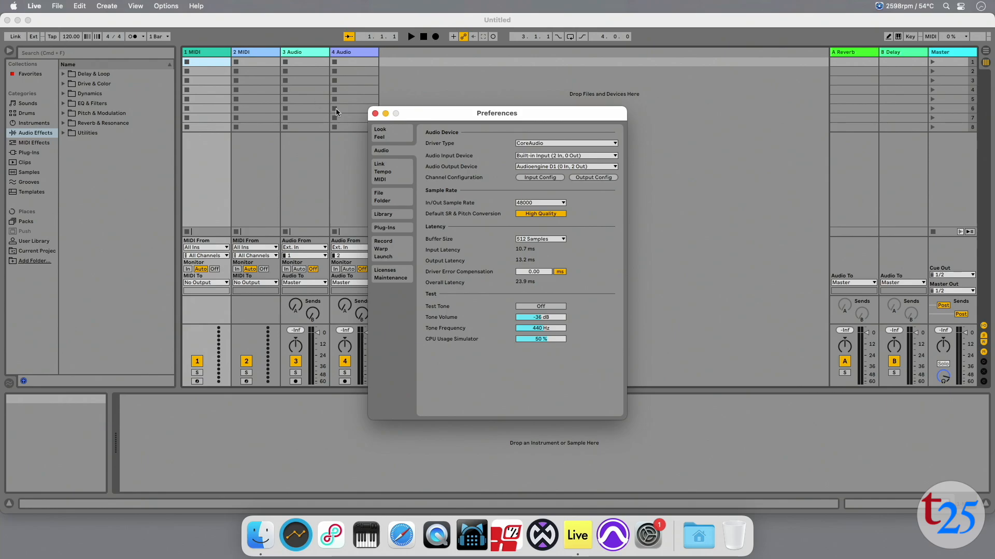
{"action": "left_click", "coordinate": [560, 156]}
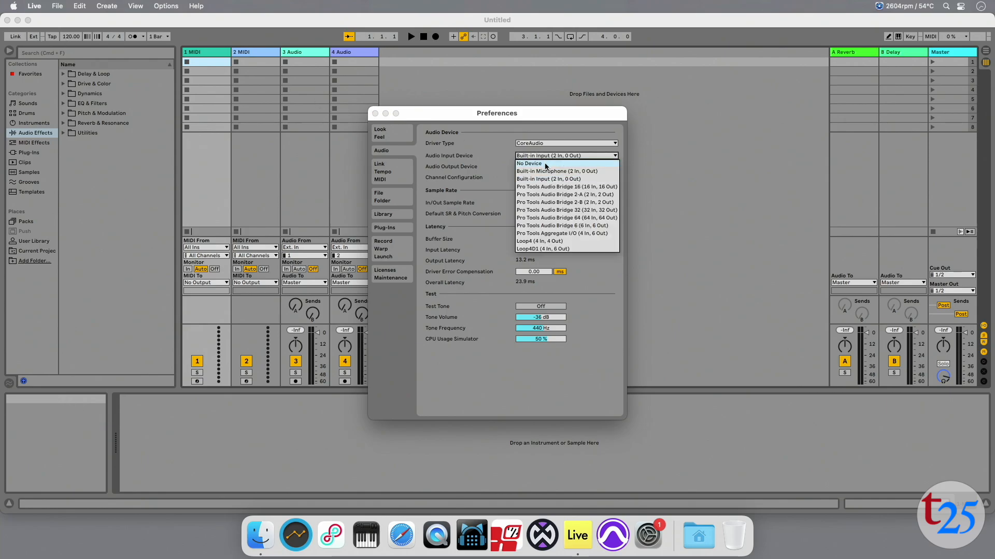
{"action": "left_click", "coordinate": [531, 149]}
{"action": "left_click", "coordinate": [529, 166]}
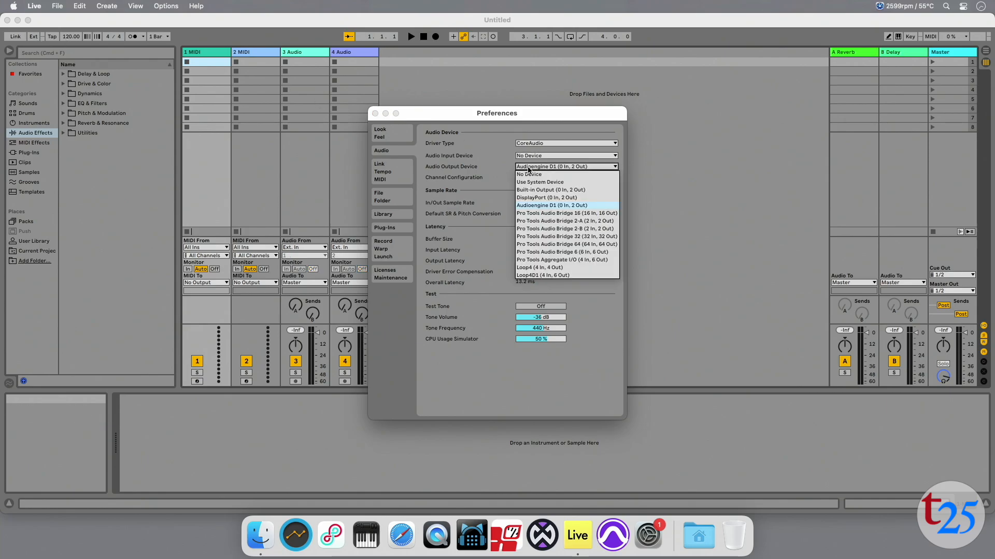
{"action": "left_click", "coordinate": [538, 267]}
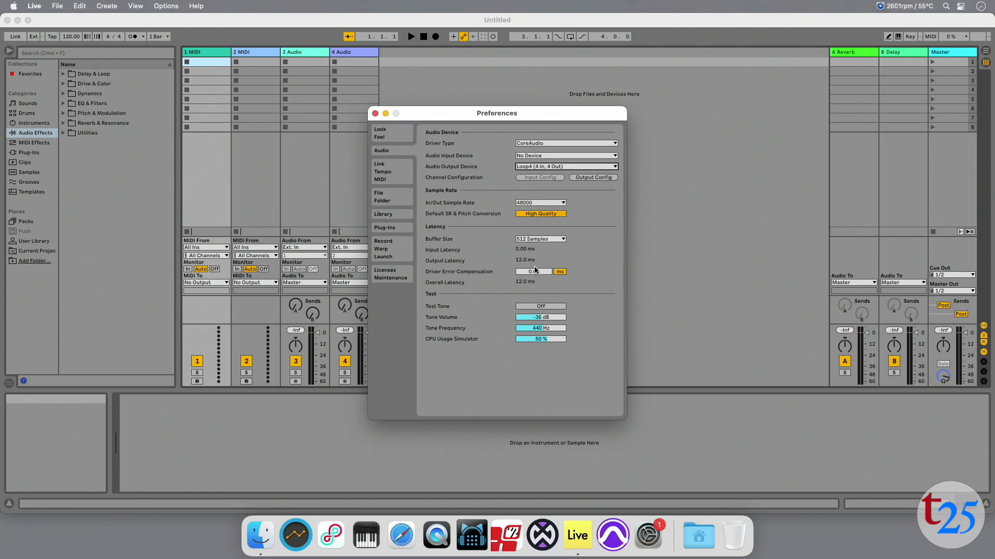
Accept the output configuration with pairs 1/2 and 3/4 enabled, and route the Master Out to 1/2.
{"action": "left_click", "coordinate": [596, 177]}
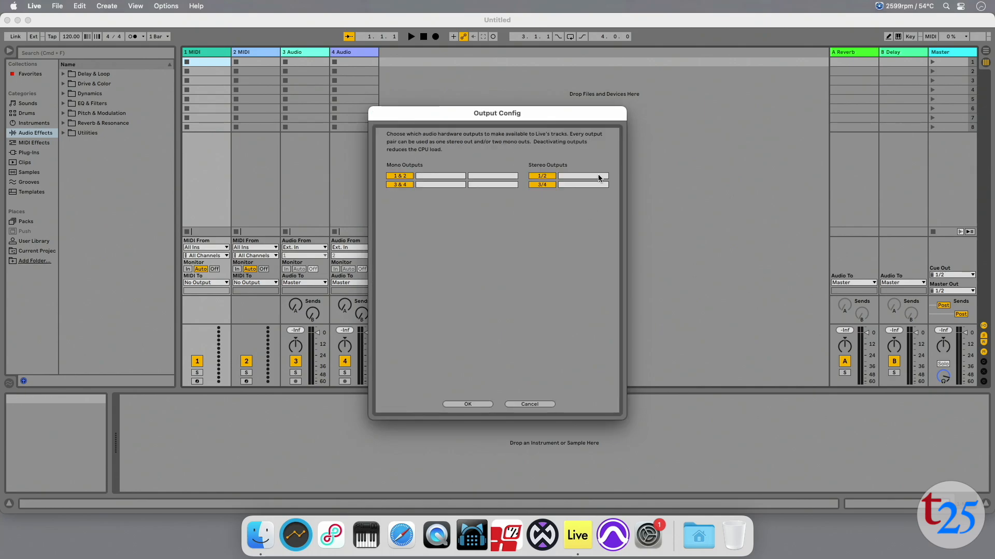
{"action": "left_click", "coordinate": [469, 404]}
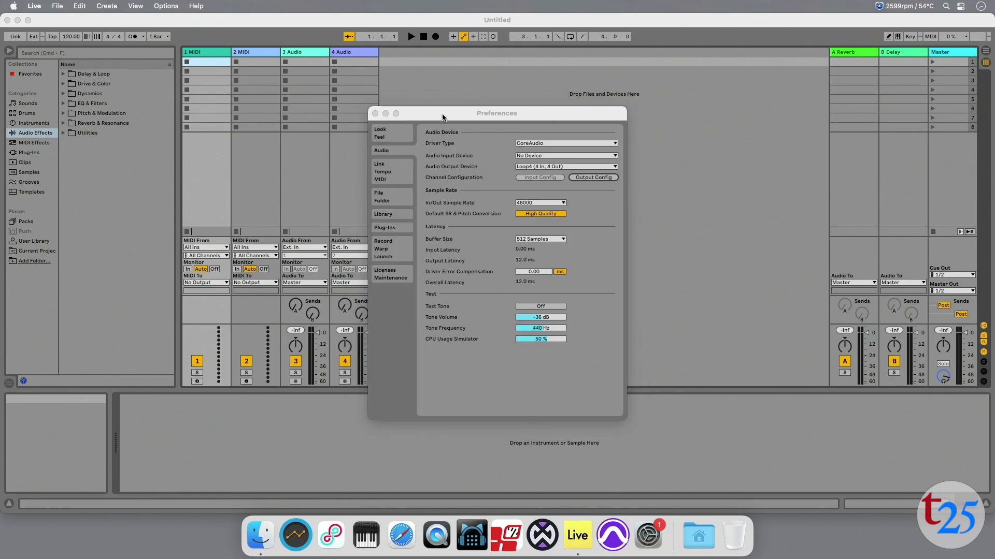
{"action": "left_click", "coordinate": [375, 114]}
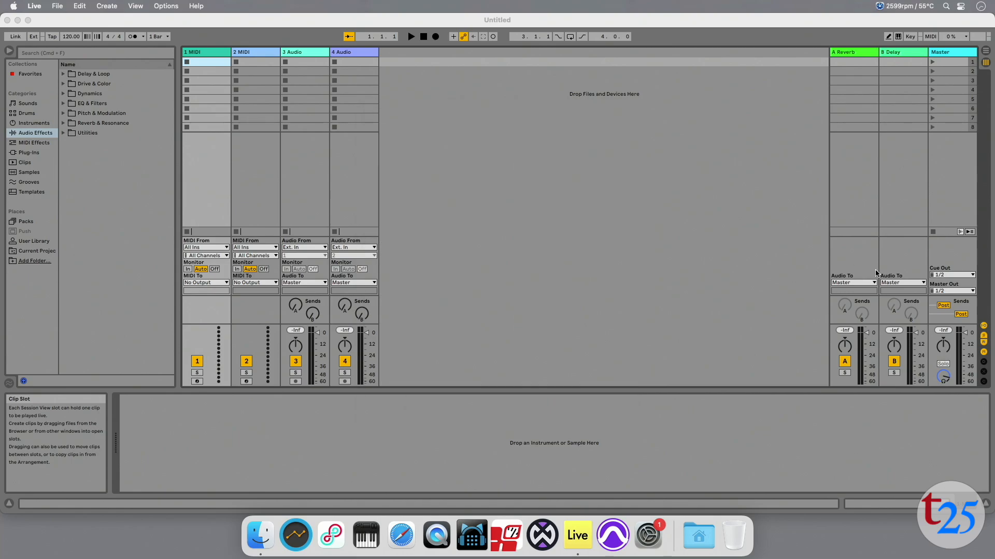
{"action": "left_click", "coordinate": [949, 291]}
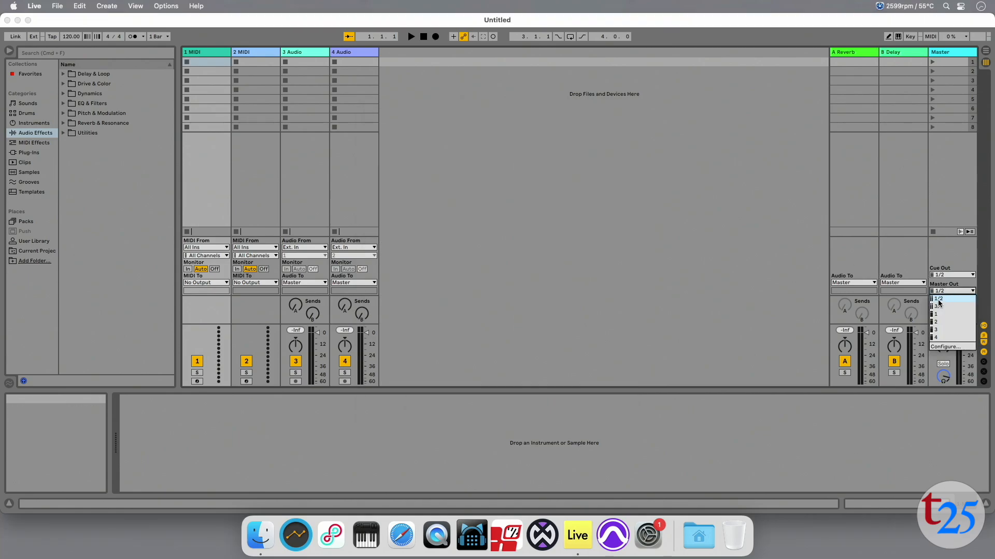
{"action": "left_click", "coordinate": [937, 299]}
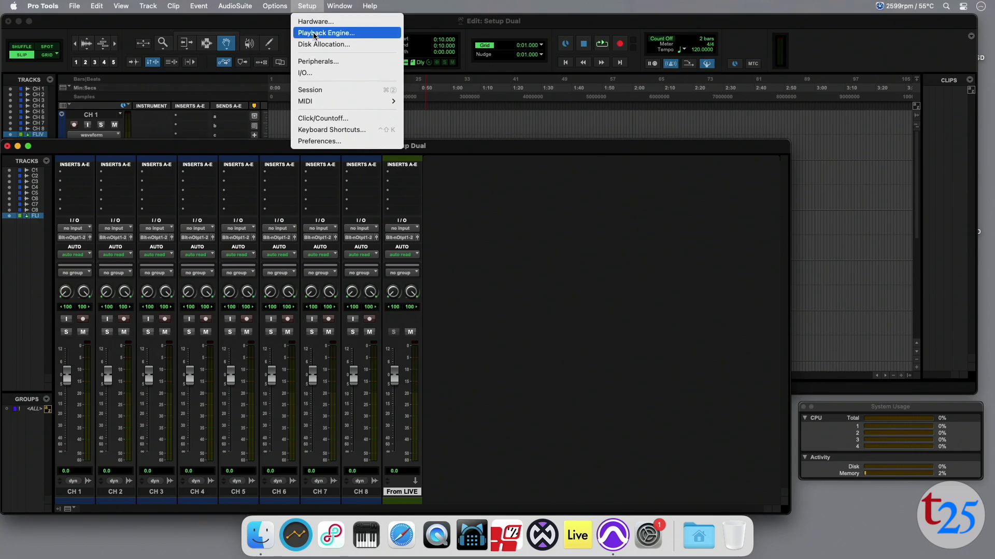
In Pro Tools, switch the playback engine to Pro Tools Aggregate I/O and let the session reopen.
{"action": "left_click", "coordinate": [313, 35]}
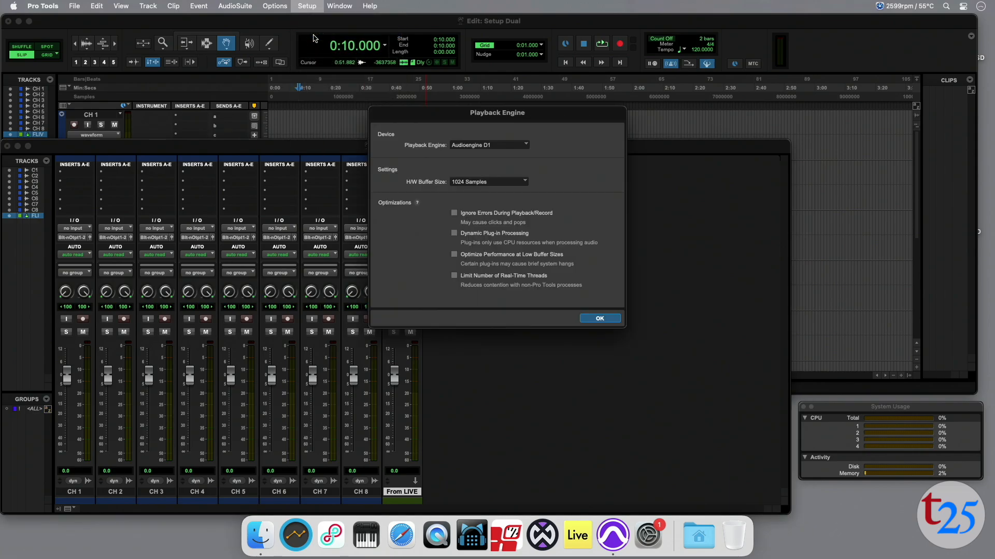
{"action": "left_click", "coordinate": [483, 145]}
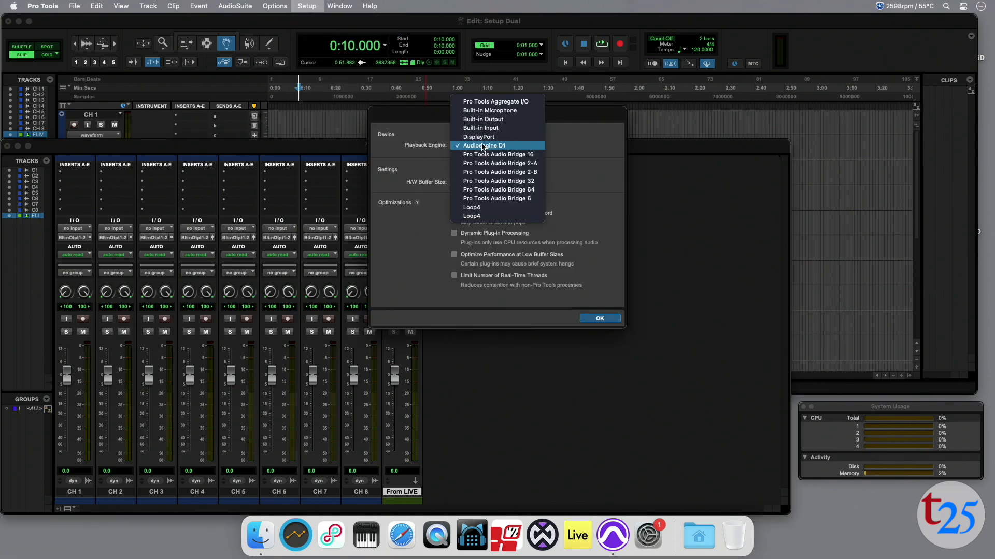
{"action": "left_click", "coordinate": [495, 102]}
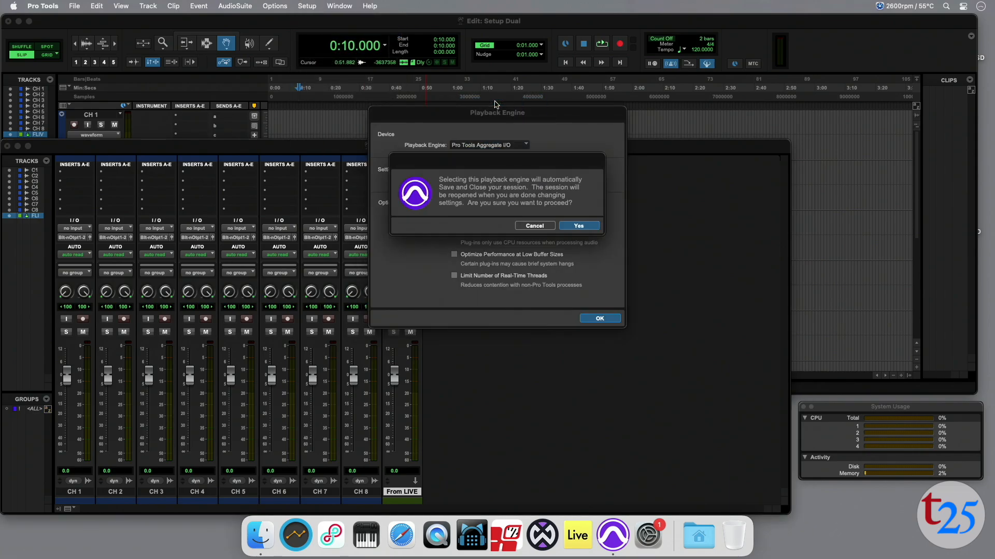
{"action": "left_click", "coordinate": [580, 227]}
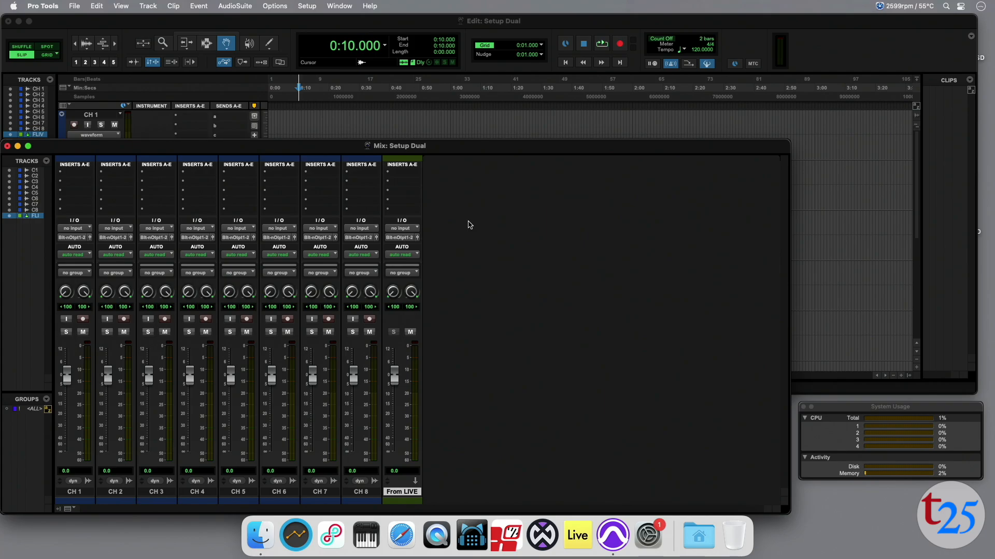
Set the input of the From LIVE track to the stereo interface input In 1-2.
{"action": "left_click", "coordinate": [401, 229]}
{"action": "mouse_move", "coordinate": [421, 233]}
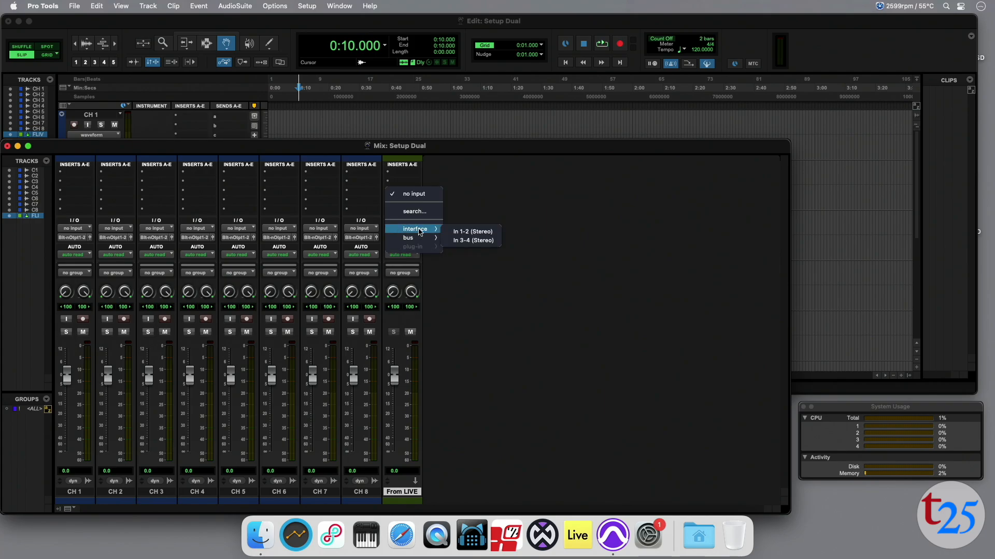
{"action": "left_click", "coordinate": [463, 232]}
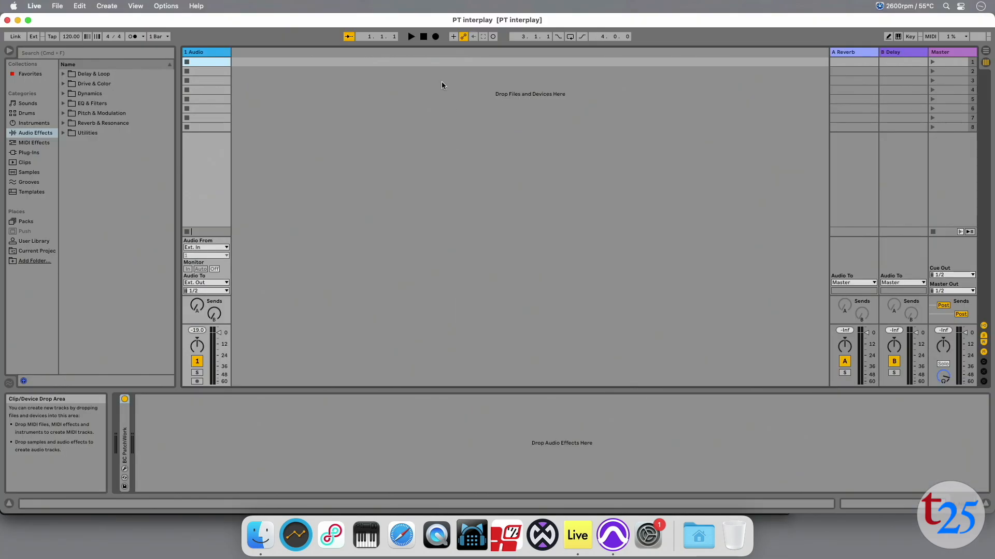
Play the PT interplay set in Live, check the From LIVE track's meter in Pro Tools, and stop Live's playback.
{"action": "left_click", "coordinate": [412, 39]}
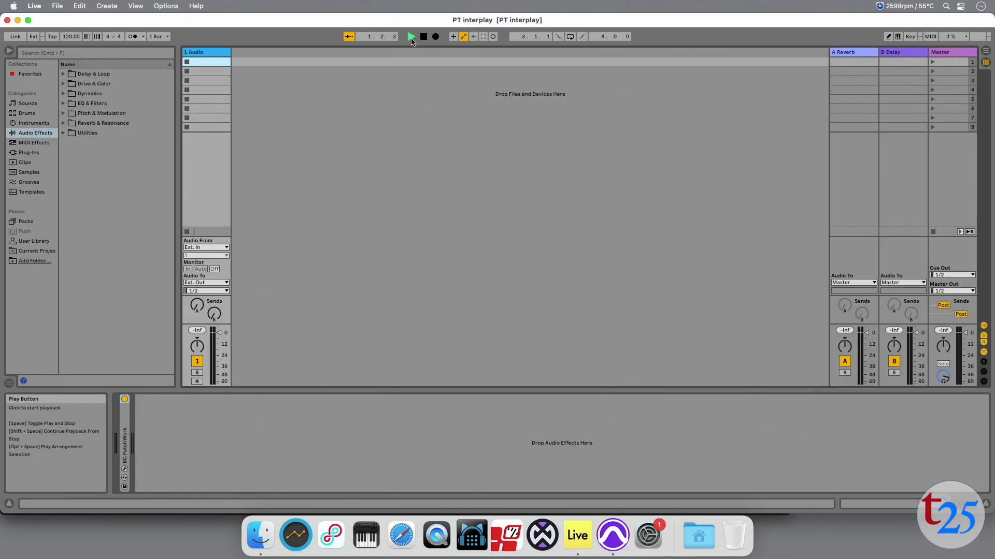
{"action": "left_click", "coordinate": [614, 535]}
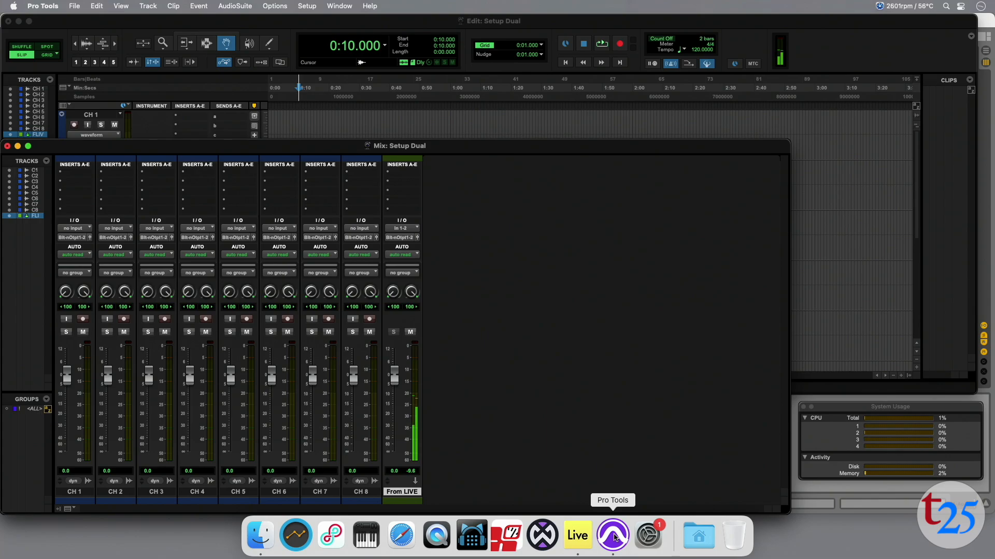
{"action": "left_click", "coordinate": [583, 536]}
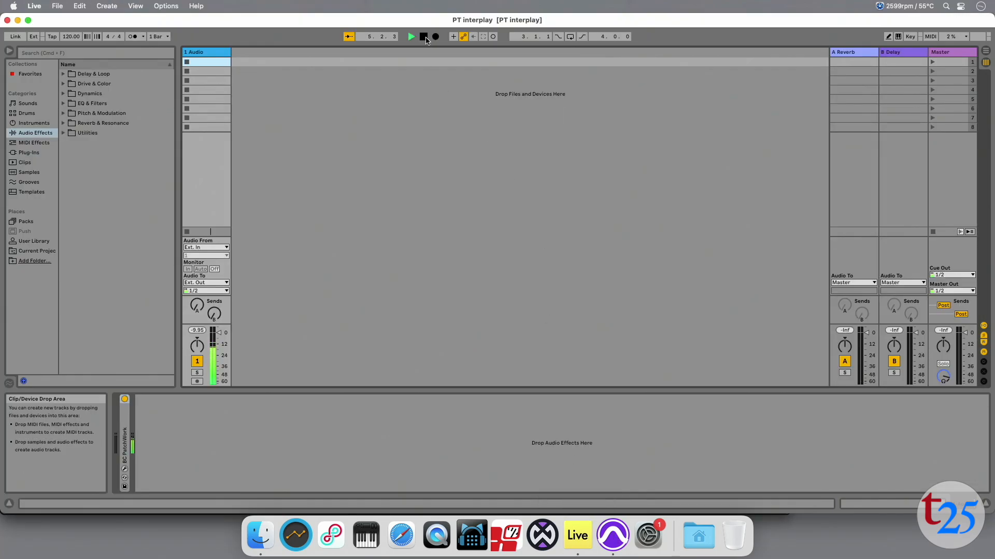
{"action": "left_click", "coordinate": [423, 37]}
In Live's MIDI settings, enable Sync for the IAC Driver (Bus 1) input port and choose its sync type.
{"action": "left_click", "coordinate": [34, 7]}
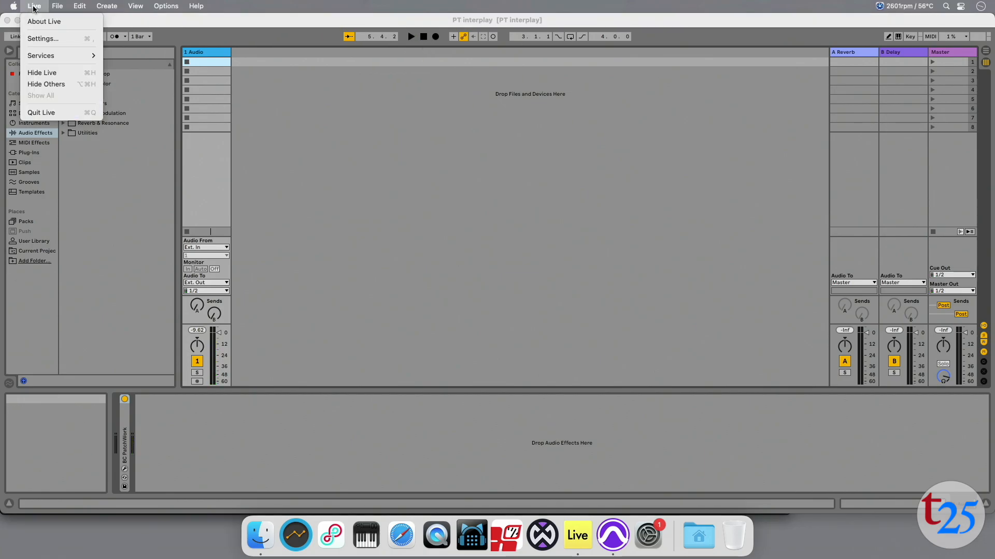
{"action": "left_click", "coordinate": [38, 39]}
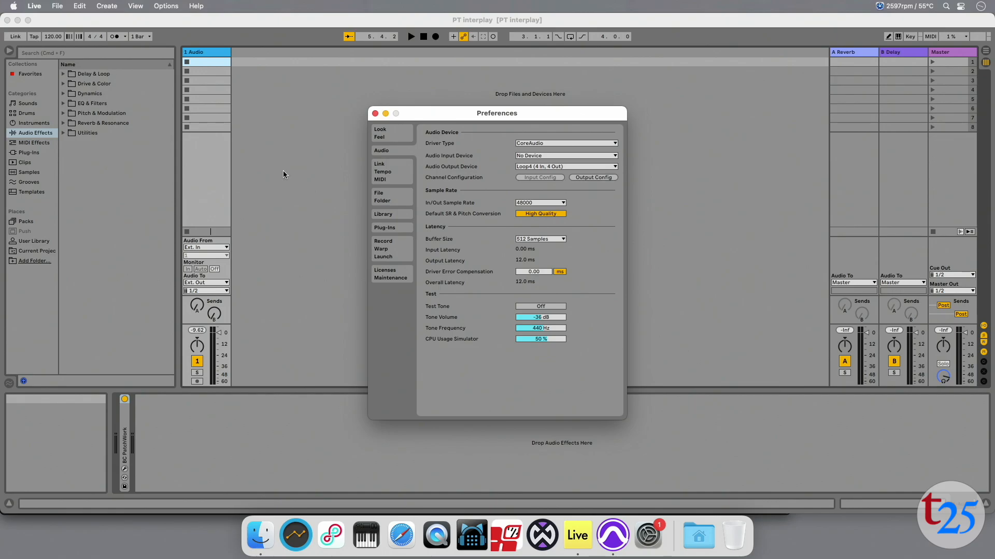
{"action": "left_click", "coordinate": [383, 173]}
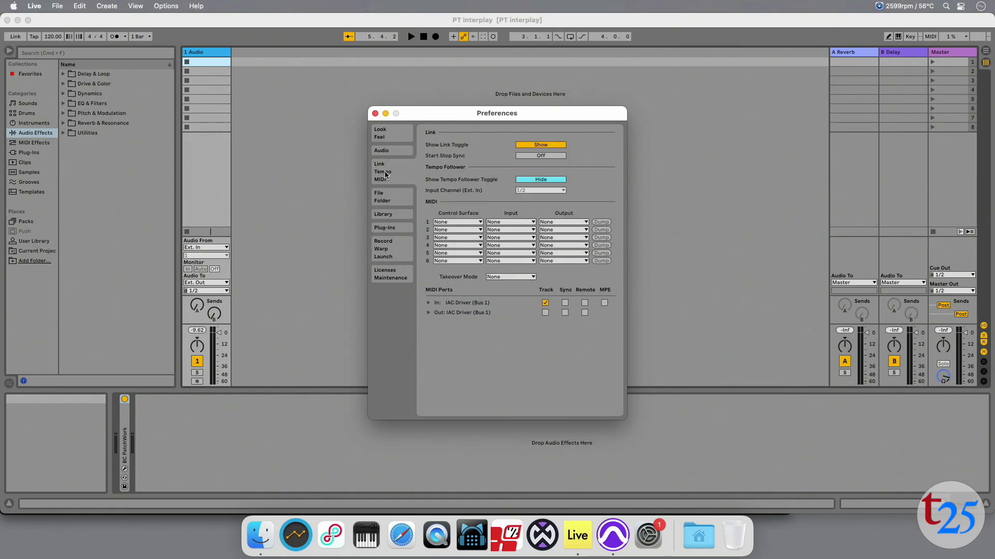
{"action": "left_click", "coordinate": [428, 303]}
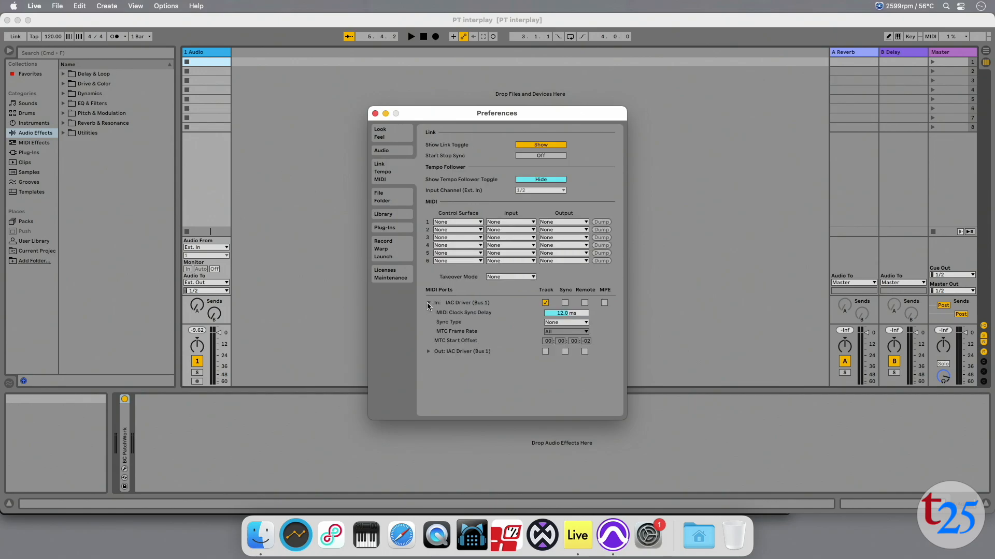
{"action": "left_click", "coordinate": [564, 303]}
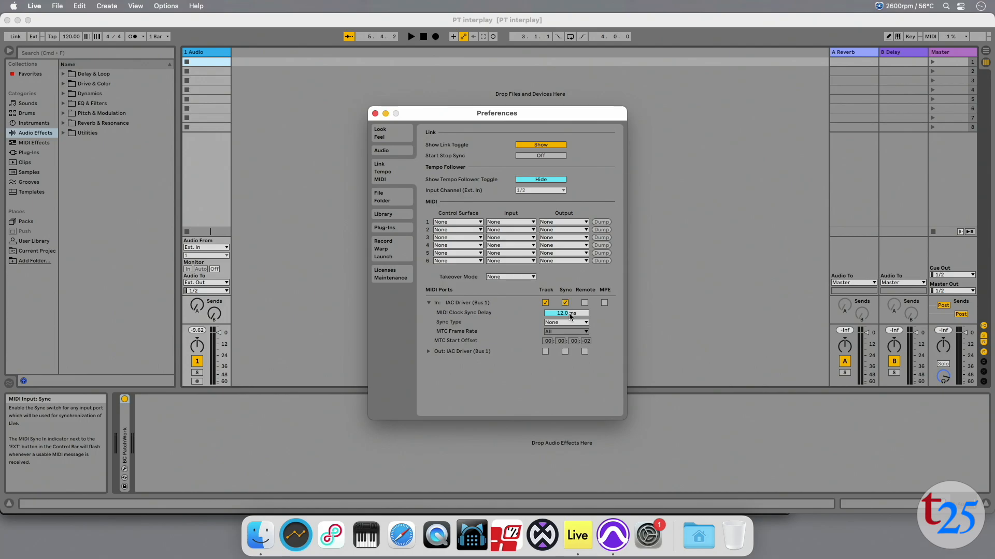
{"action": "left_click", "coordinate": [562, 322]}
{"action": "left_click", "coordinate": [564, 340]}
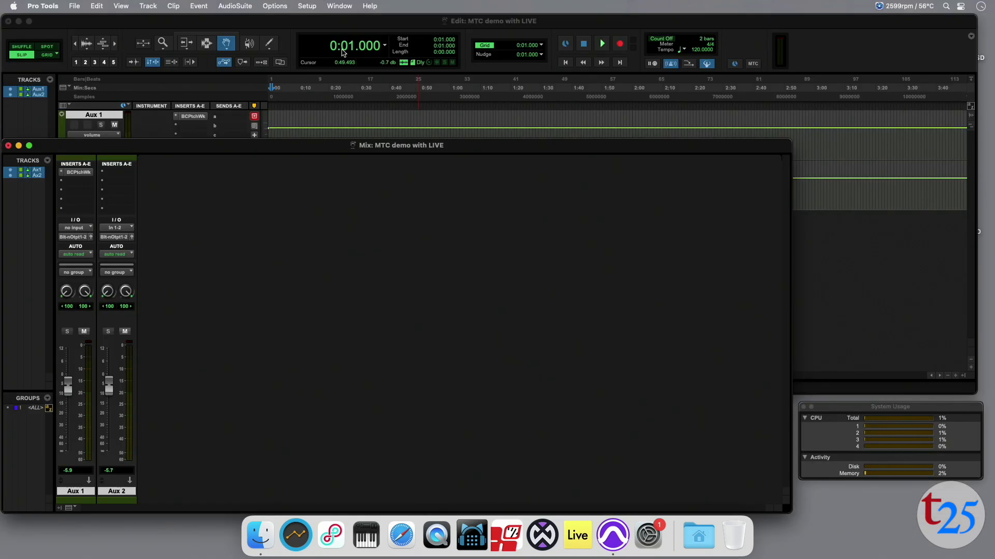
In Pro Tools' peripherals settings, set the MTC Generator Port to the predefined IAC Driver, Bus 1.
{"action": "left_click", "coordinate": [307, 7]}
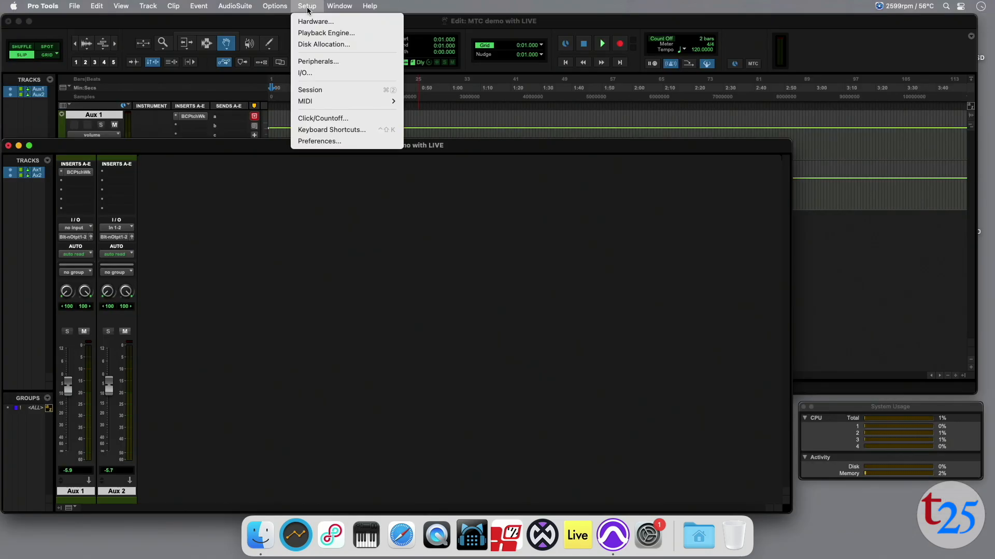
{"action": "left_click", "coordinate": [315, 62]}
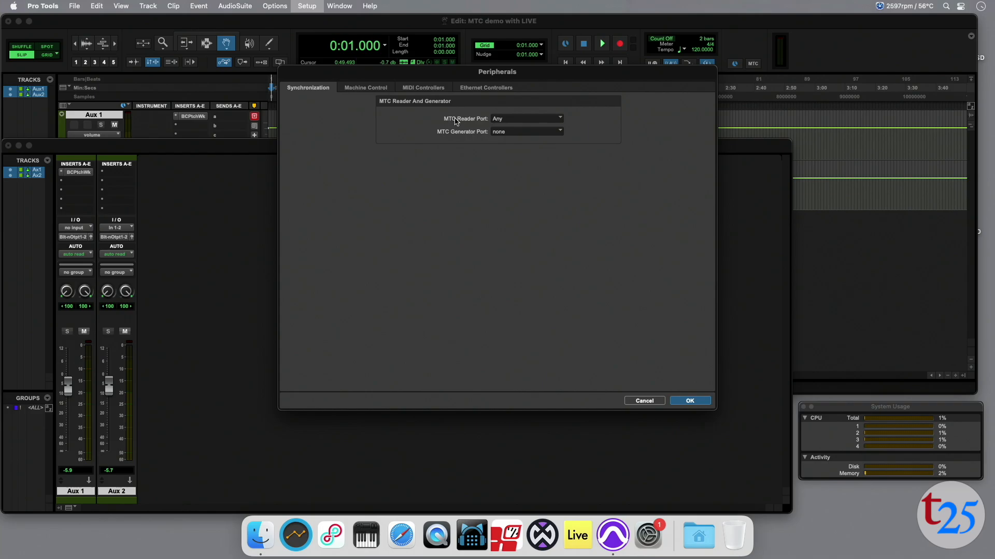
{"action": "left_click", "coordinate": [523, 132]}
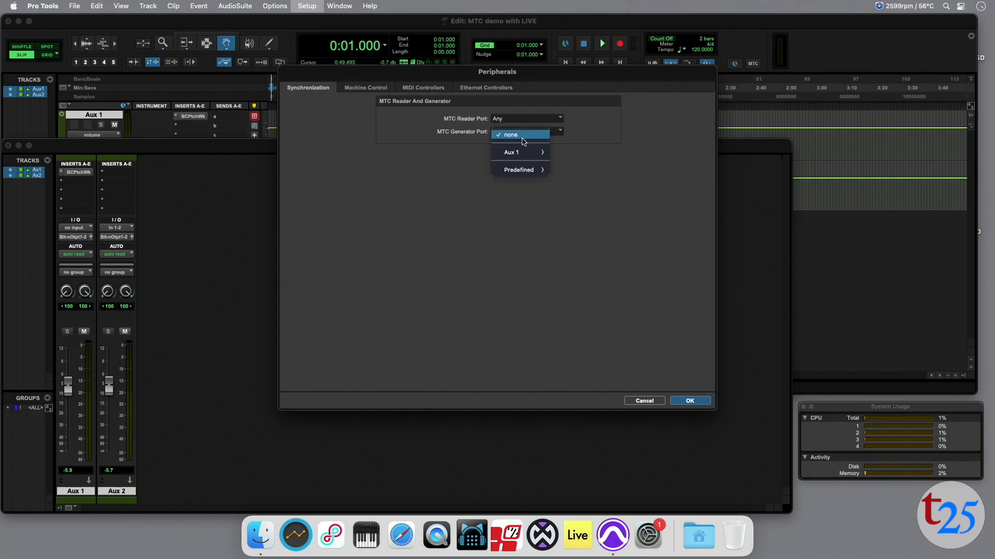
{"action": "mouse_move", "coordinate": [528, 170]}
{"action": "left_click", "coordinate": [574, 173]}
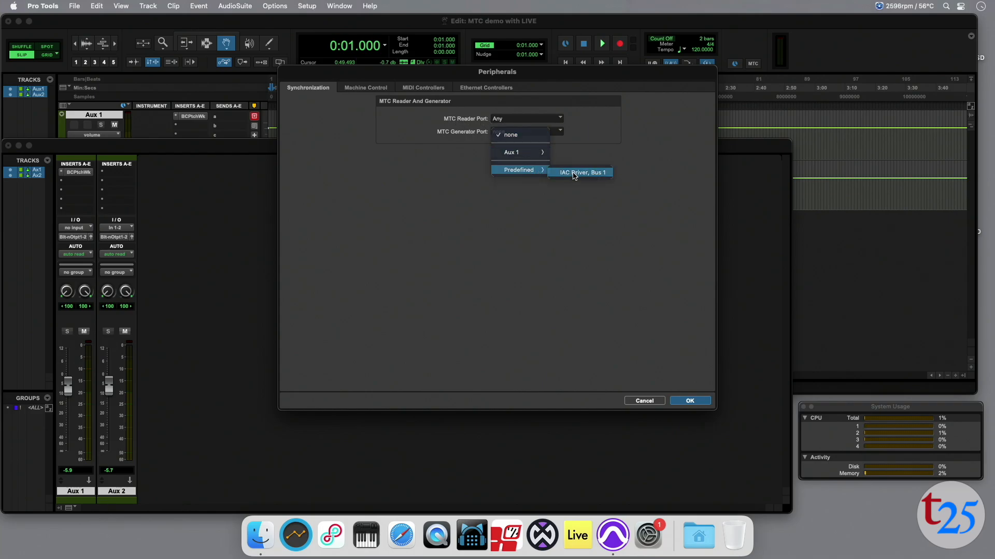
{"action": "left_click", "coordinate": [691, 402]}
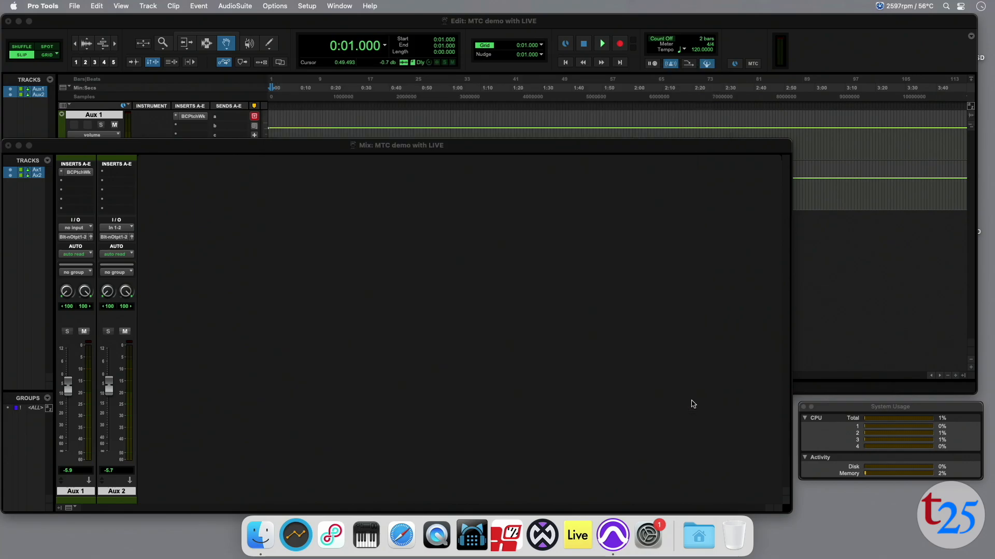
Turn on MTC generation in Pro Tools and enable external sync in Live's PT interplay set.
{"action": "left_click", "coordinate": [760, 55]}
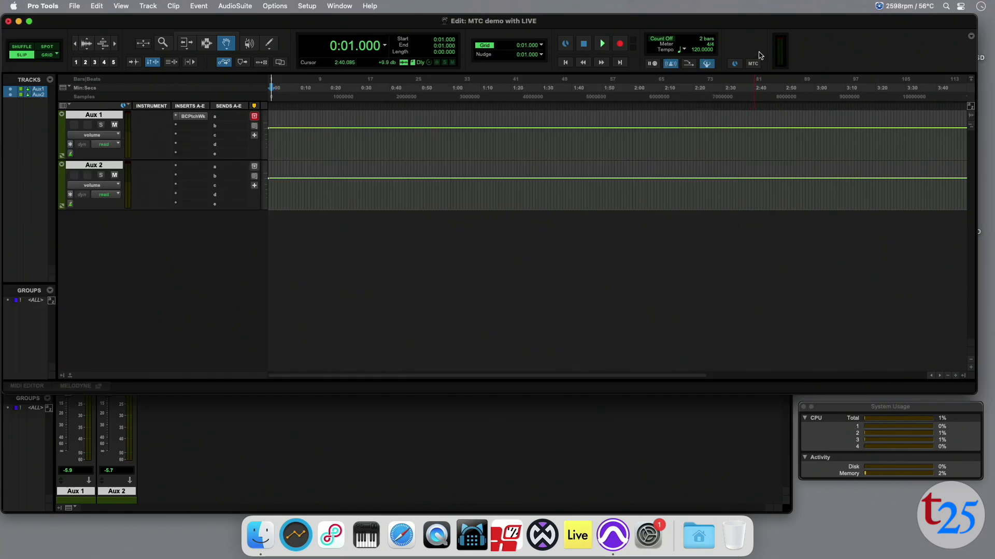
{"action": "left_click", "coordinate": [753, 64]}
{"action": "left_click", "coordinate": [635, 432]}
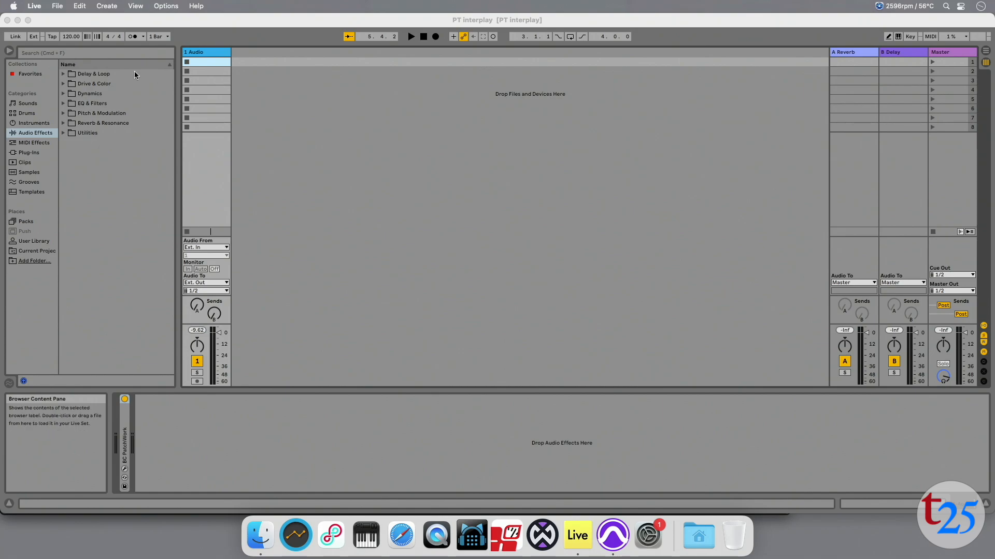
{"action": "left_click", "coordinate": [35, 38]}
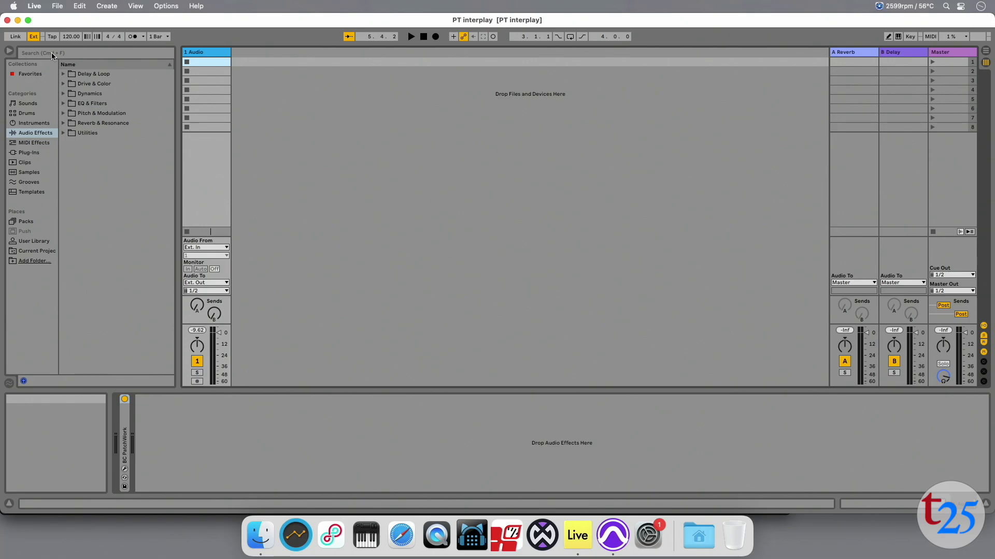
Play the Pro Tools session, panning the LOCAL track fully left and the From LIVE track fully right, and stop playback.
{"action": "left_click", "coordinate": [613, 535]}
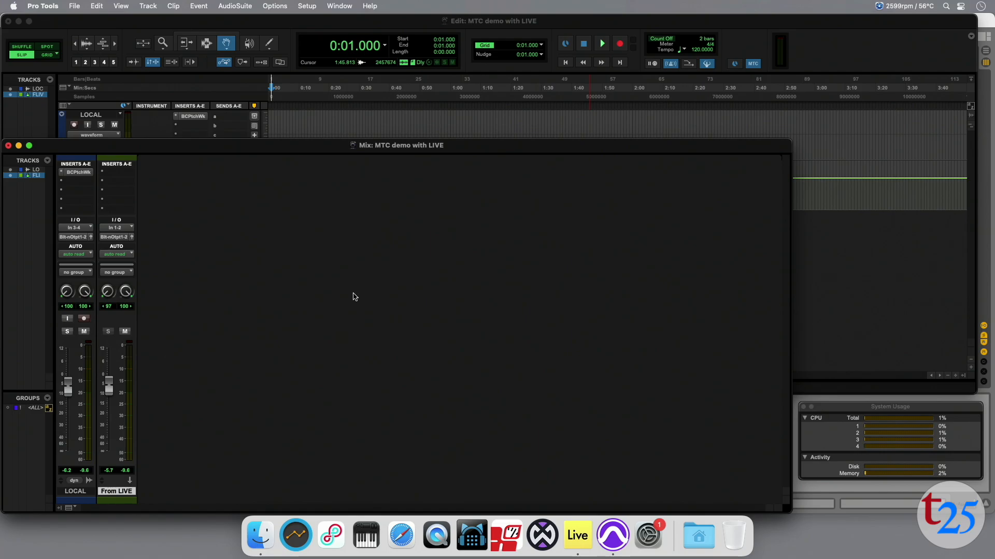
{"action": "key", "text": "space"}
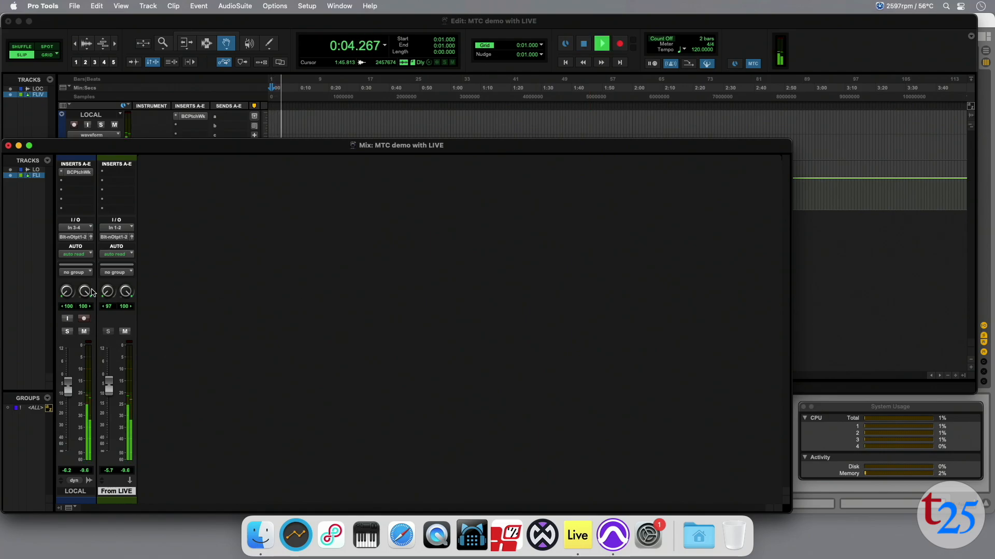
{"action": "left_click_drag", "start_coordinate": [87, 294], "coordinate": [91, 383]}
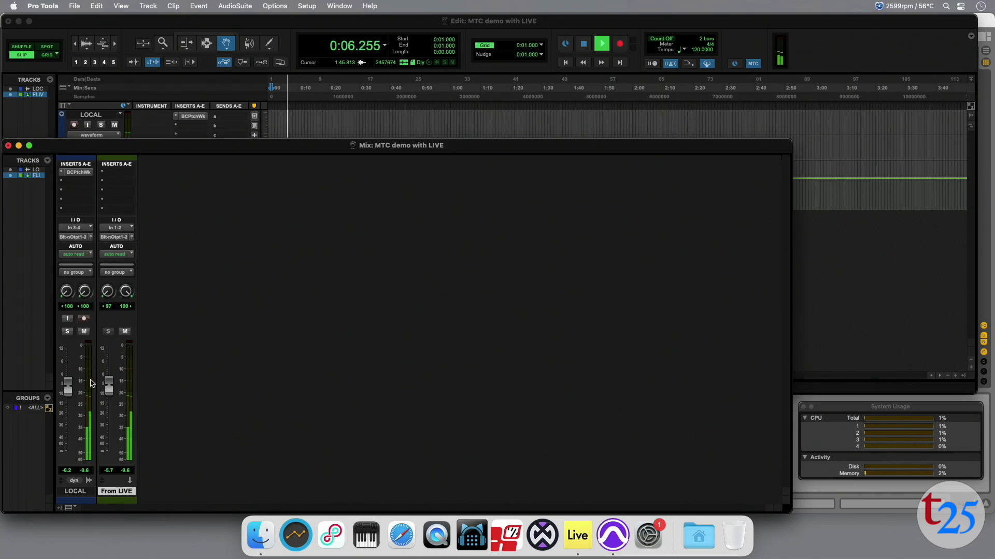
{"action": "left_click_drag", "start_coordinate": [109, 302], "coordinate": [108, 214]}
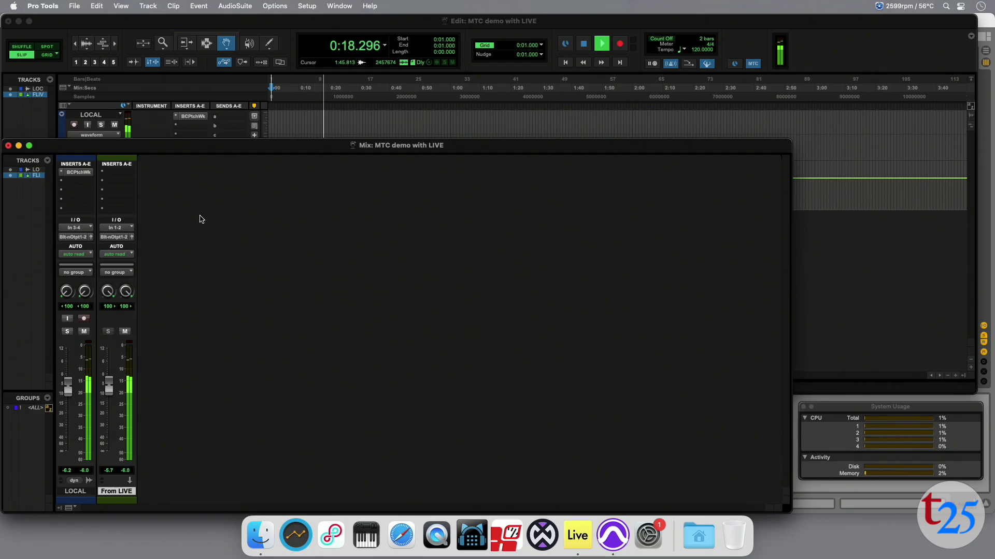
{"action": "key", "text": "space"}
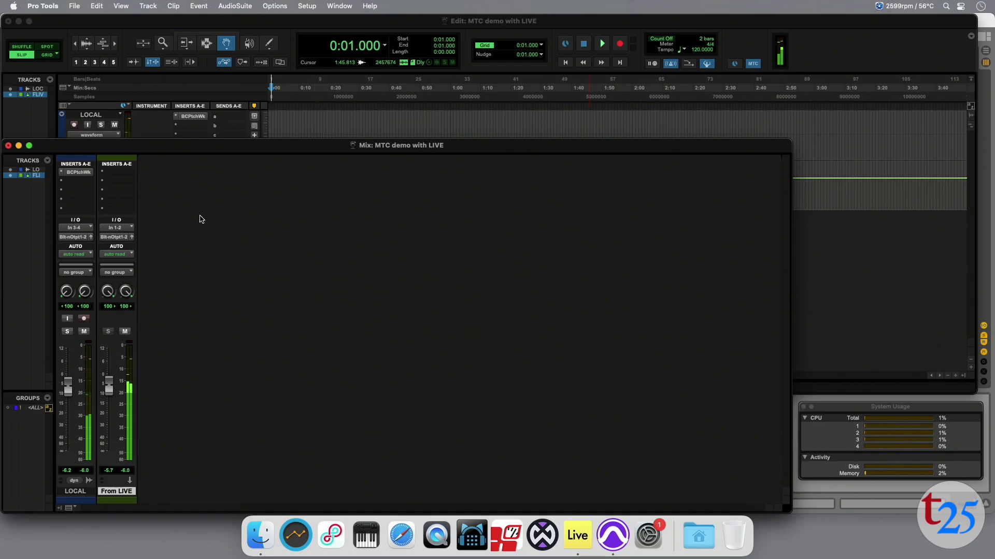
Turn off MTC generation in Pro Tools and switch to Live.
{"action": "left_click", "coordinate": [753, 65]}
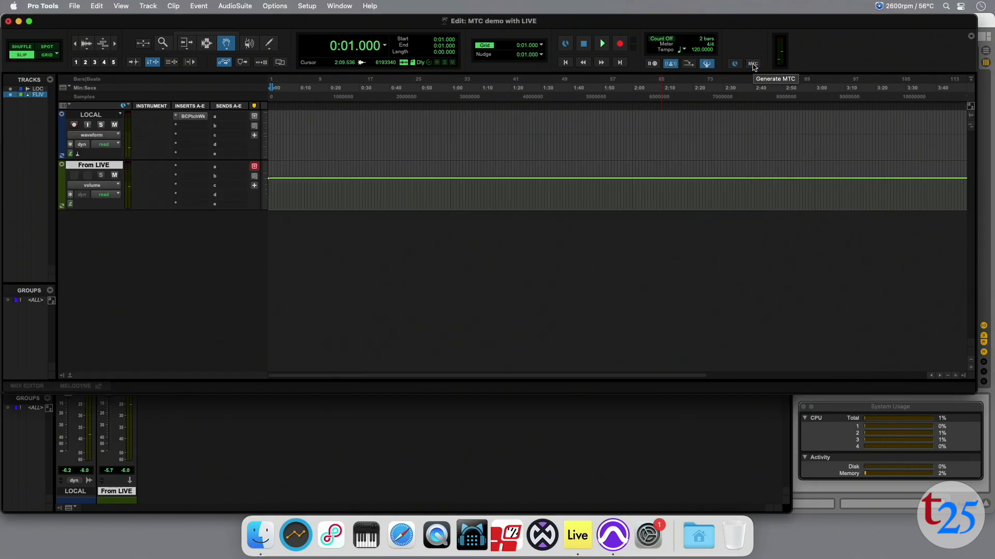
{"action": "left_click", "coordinate": [578, 535]}
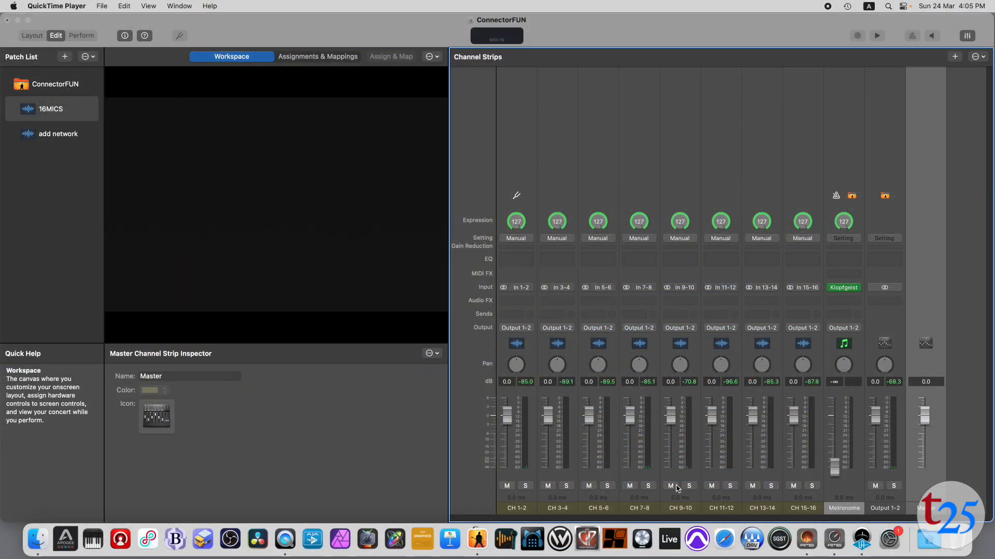
In MainStage's 16MICS patch, check the input assignments of the CH 1-2 and CH 15-16 channel strips.
{"action": "left_click", "coordinate": [522, 289]}
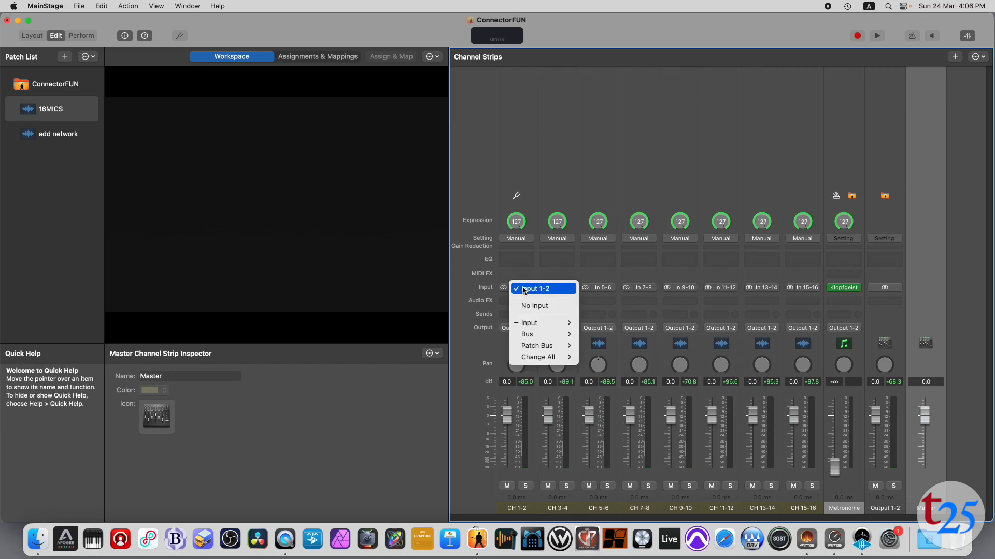
{"action": "left_click", "coordinate": [553, 186]}
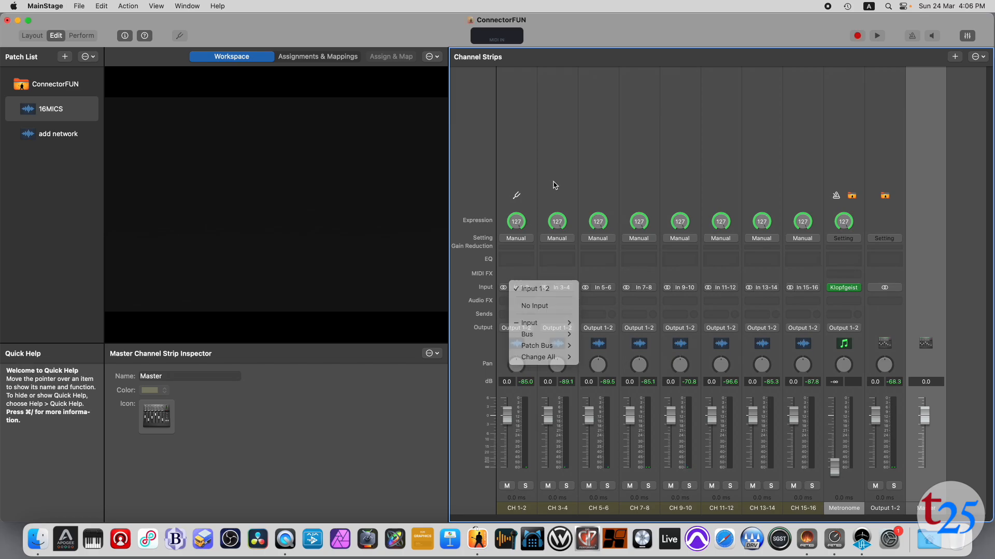
{"action": "left_click", "coordinate": [806, 288]}
{"action": "mouse_move", "coordinate": [812, 323]}
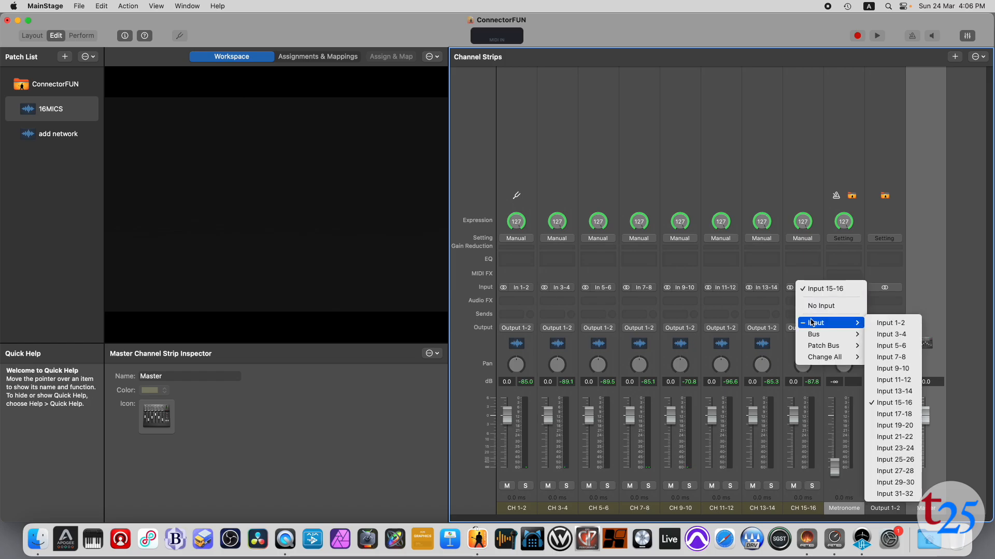
{"action": "left_click", "coordinate": [806, 164]}
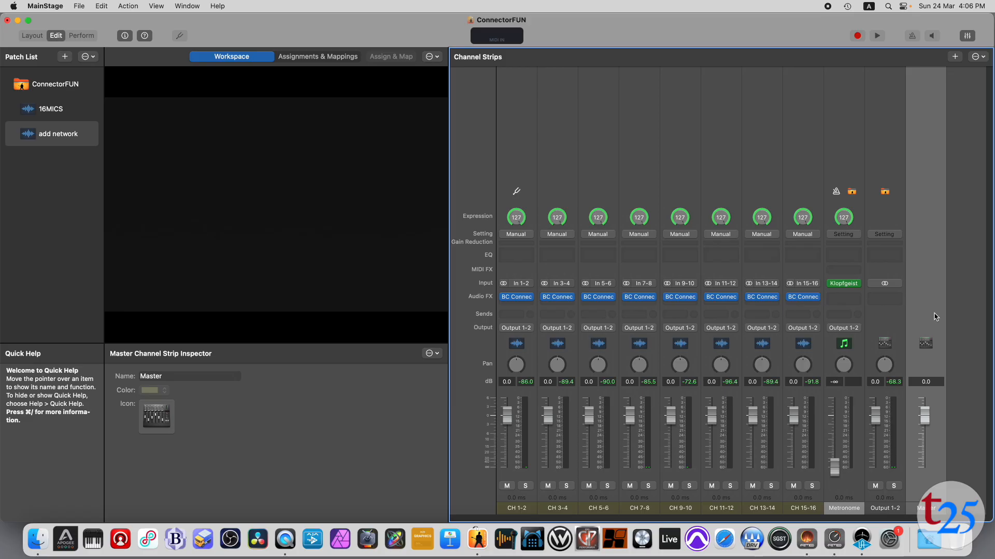
In the add network patch, inspect the BC Connector send ports on CH 1-2 and CH 15-16, and close both plug-in windows.
{"action": "left_click", "coordinate": [517, 300]}
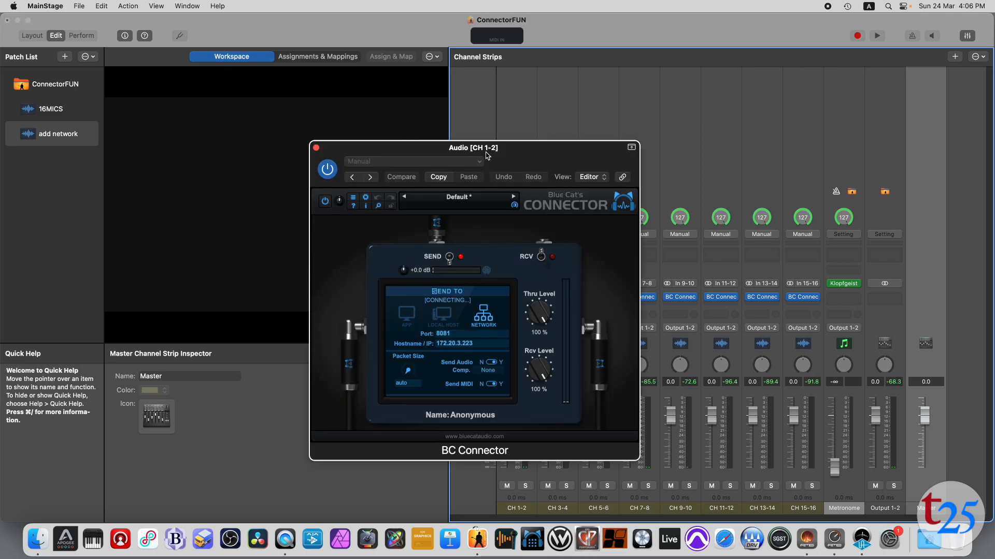
{"action": "left_click_drag", "start_coordinate": [482, 151], "coordinate": [286, 168]}
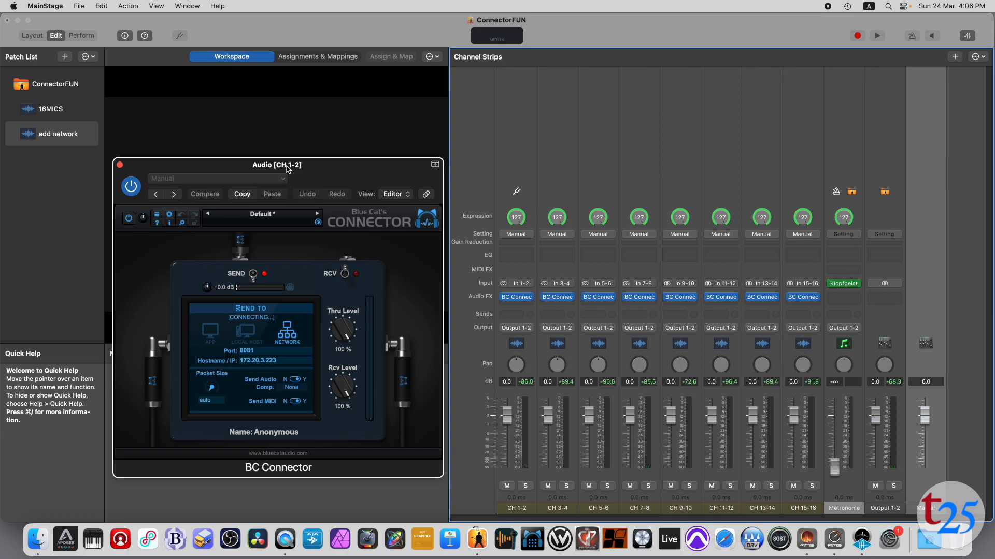
{"action": "left_click", "coordinate": [276, 352]}
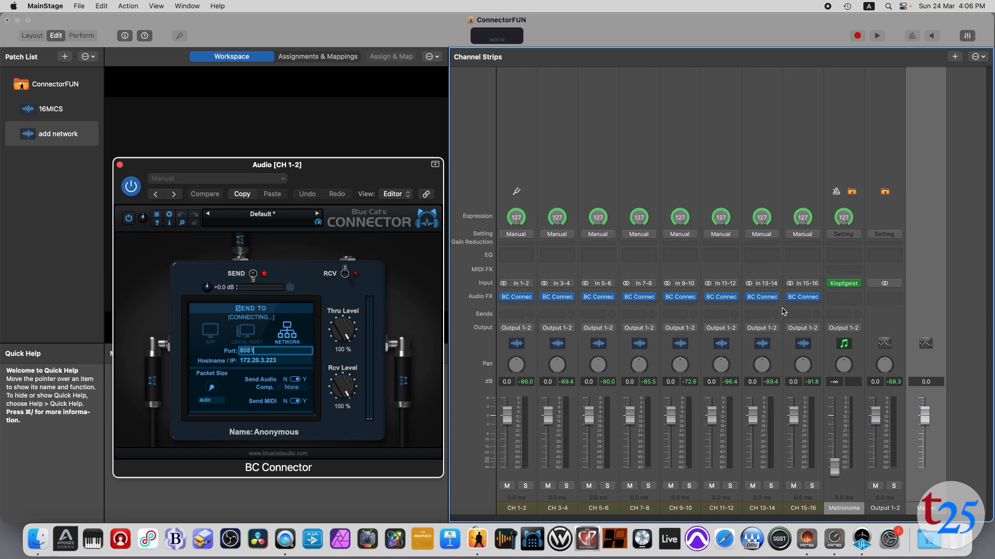
{"action": "left_click", "coordinate": [803, 298]}
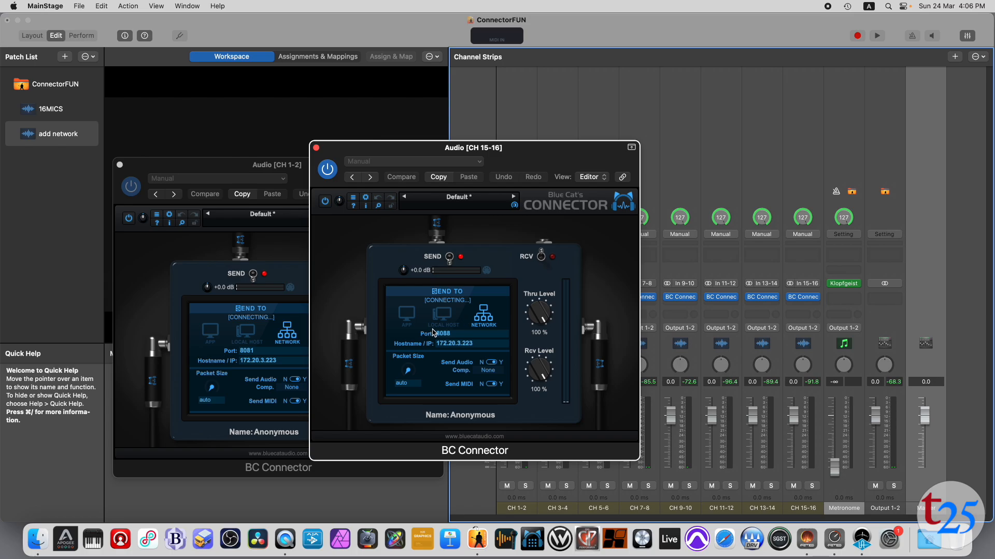
{"action": "left_click", "coordinate": [462, 335]}
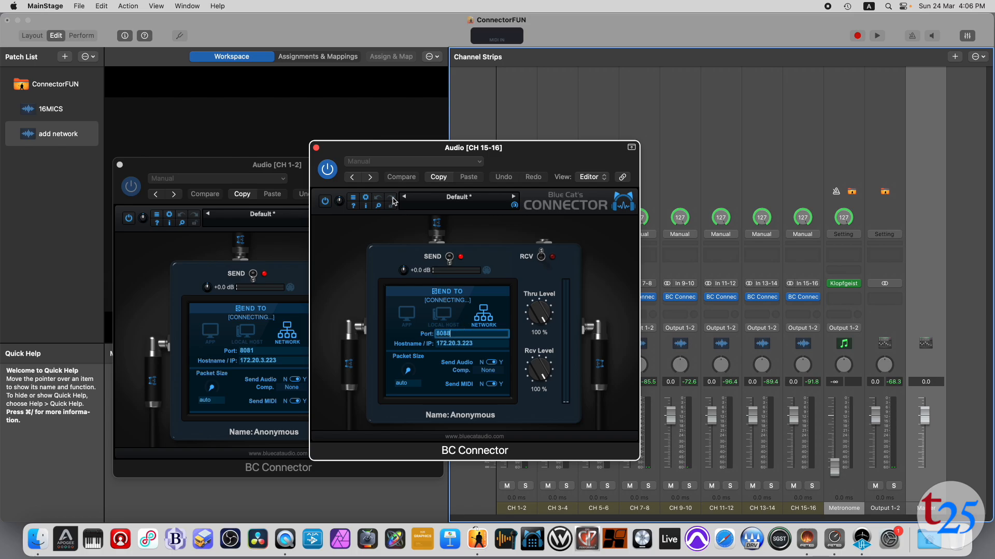
{"action": "left_click", "coordinate": [316, 148]}
{"action": "left_click", "coordinate": [119, 165]}
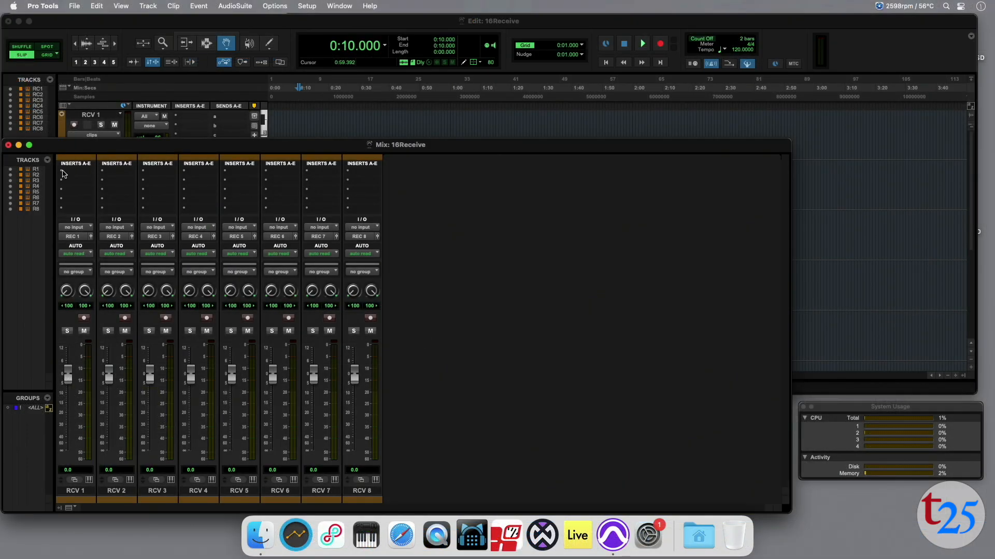
In the Pro Tools 16Receive session, insert Blue Cat's Freeceiver (stereo) on RCV 1 and set its receive port to 8081.
{"action": "left_click", "coordinate": [63, 173]}
{"action": "mouse_move", "coordinate": [148, 176]}
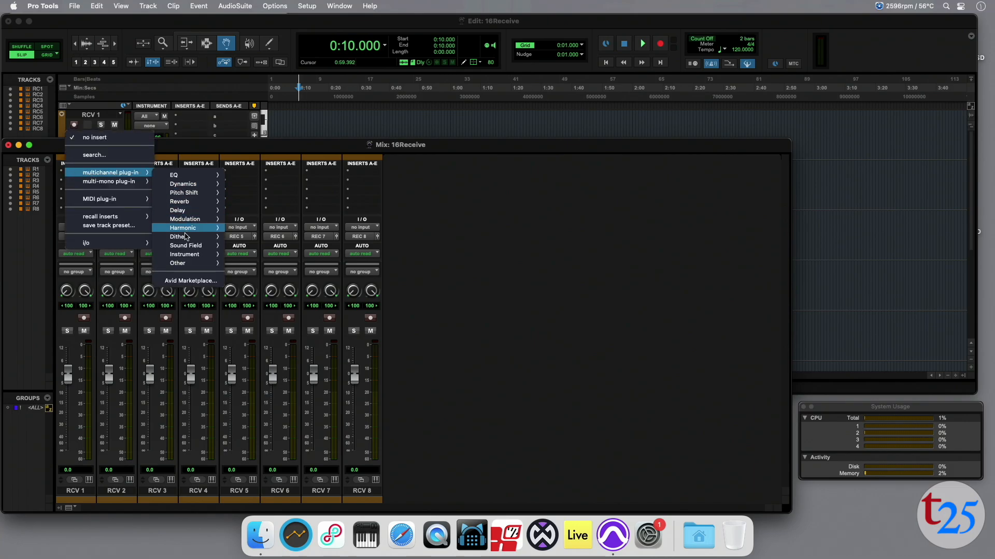
{"action": "mouse_move", "coordinate": [192, 254]}
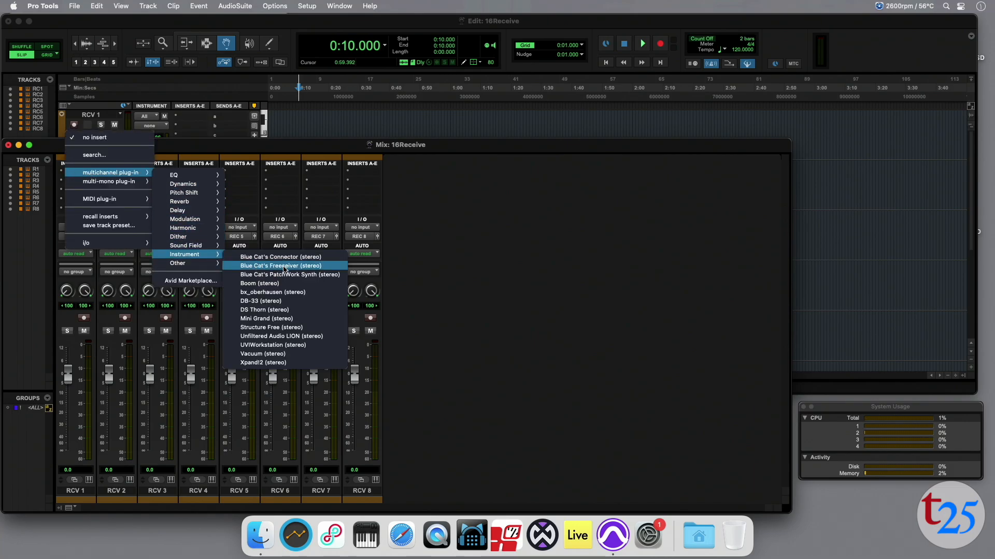
{"action": "left_click", "coordinate": [284, 266]}
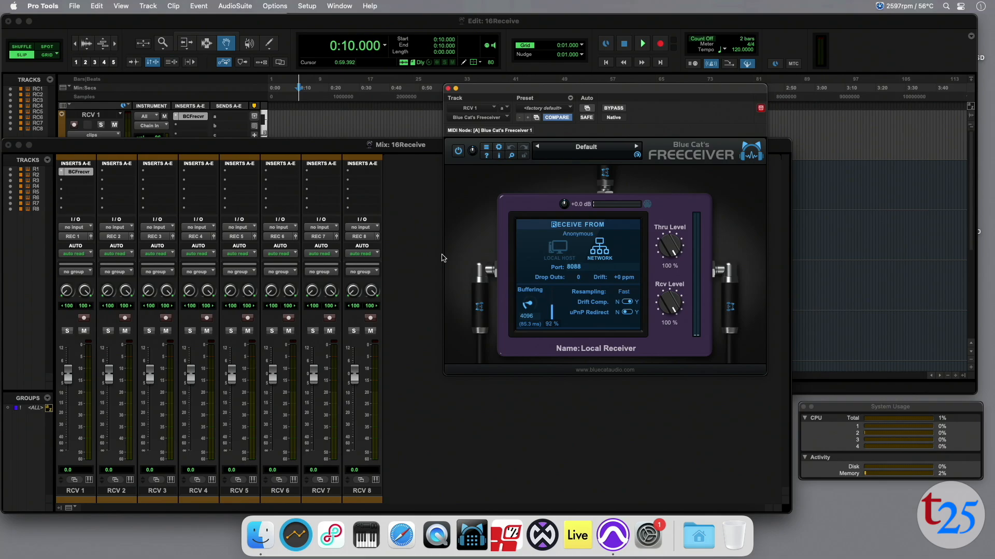
{"action": "left_click", "coordinate": [587, 267]}
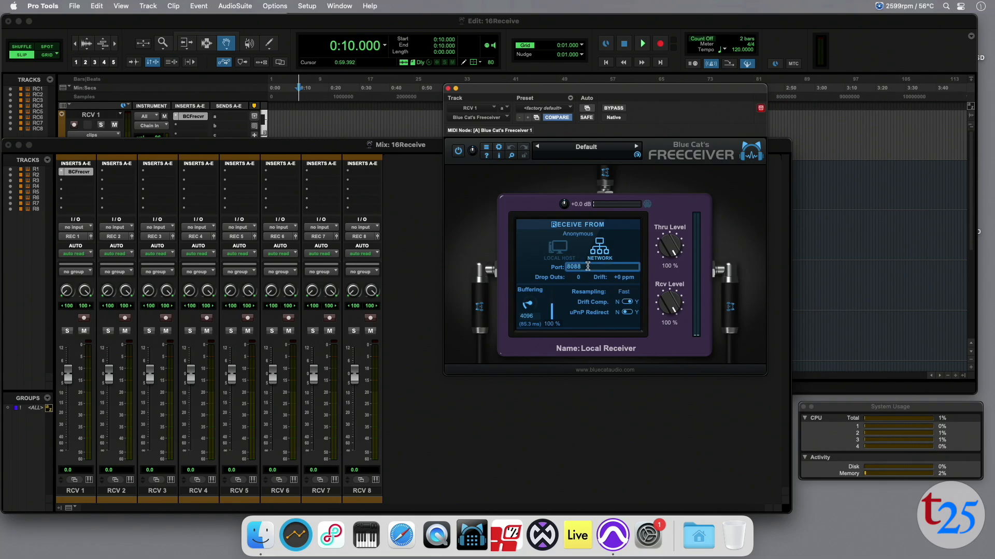
{"action": "type", "text": "8081"}
{"action": "key", "text": "Return"}
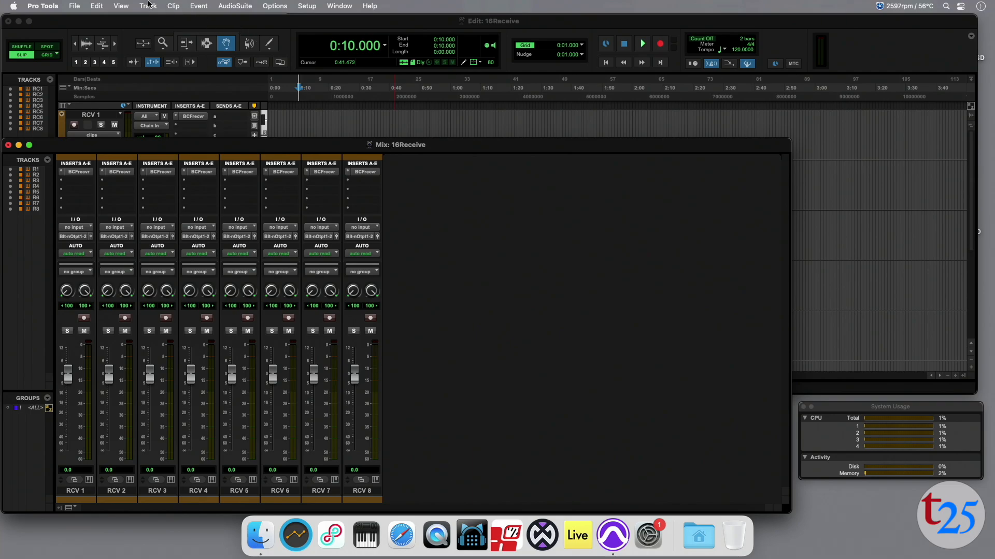
Create eight new stereo audio tracks named REC.
{"action": "left_click", "coordinate": [148, 5]}
{"action": "left_click", "coordinate": [148, 21]}
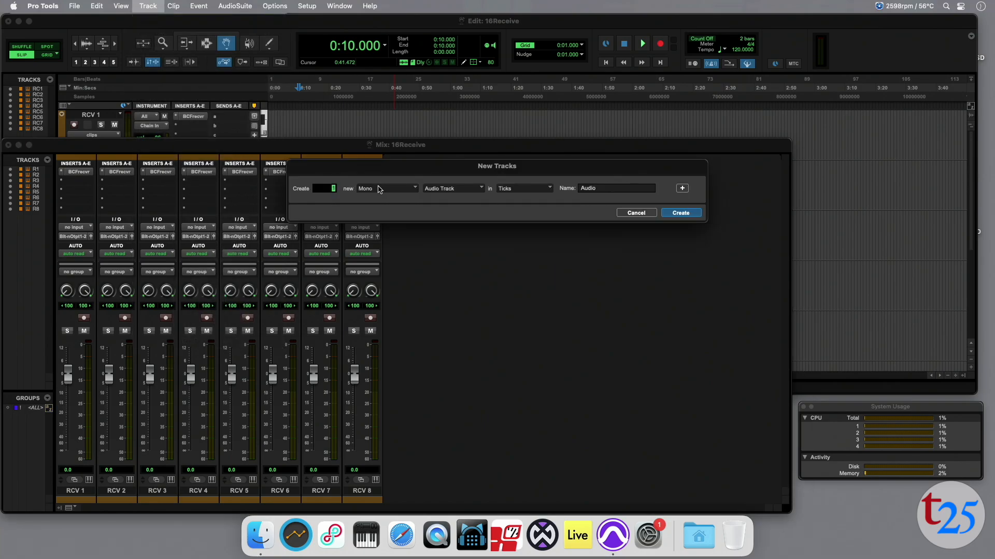
{"action": "left_click", "coordinate": [378, 189]}
{"action": "left_click", "coordinate": [377, 199]}
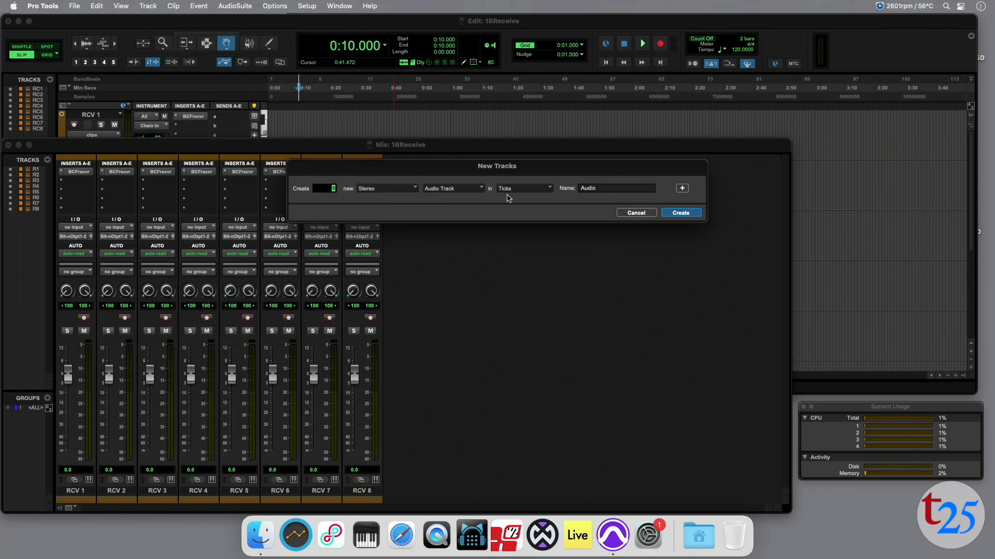
{"action": "double_click", "coordinate": [593, 187]}
{"action": "type", "text": "REC"}
{"action": "key", "text": "Return"}
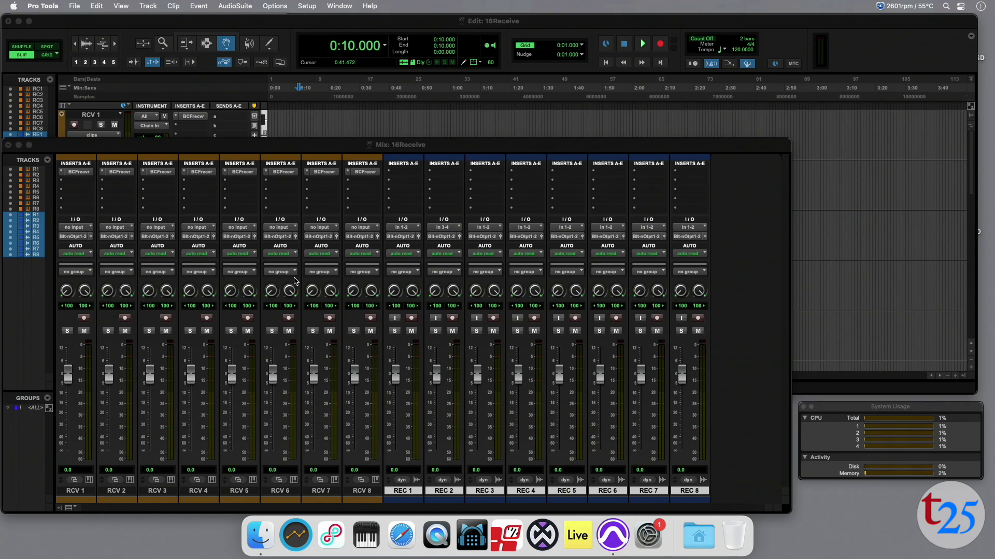
Route the outputs of RCV 1 through RCV 8 to the matching tracks REC 1 through REC 8.
{"action": "left_click", "coordinate": [76, 237]}
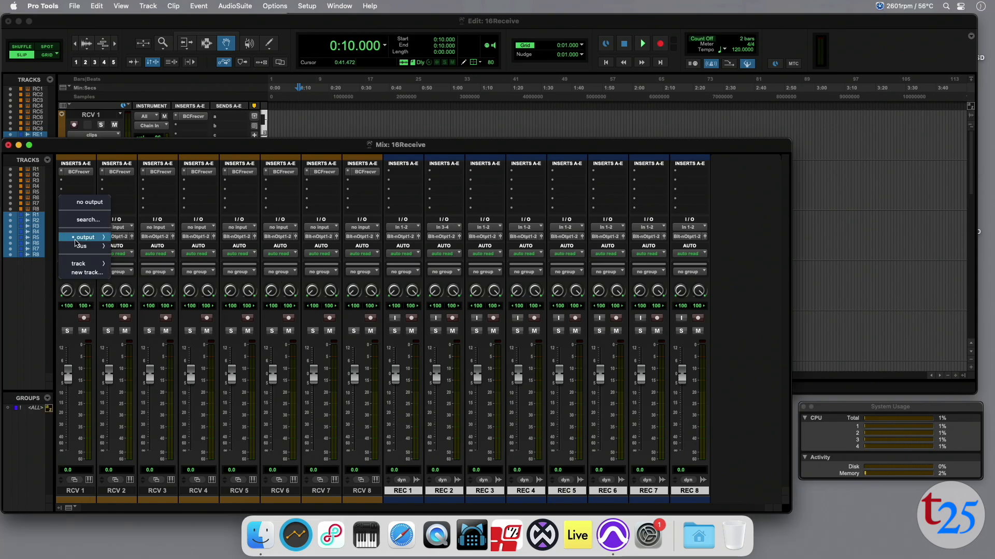
{"action": "mouse_move", "coordinate": [78, 264]}
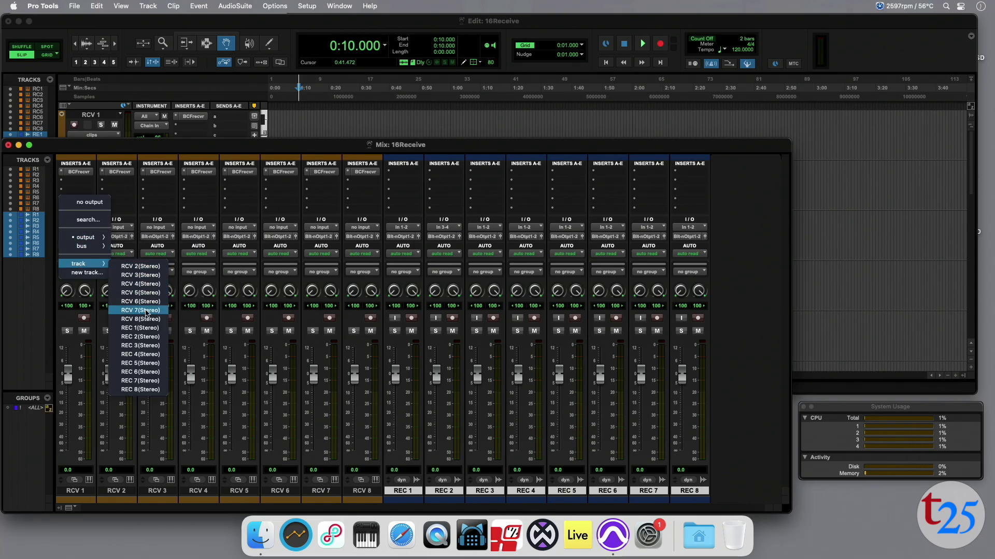
{"action": "left_click", "coordinate": [148, 329]}
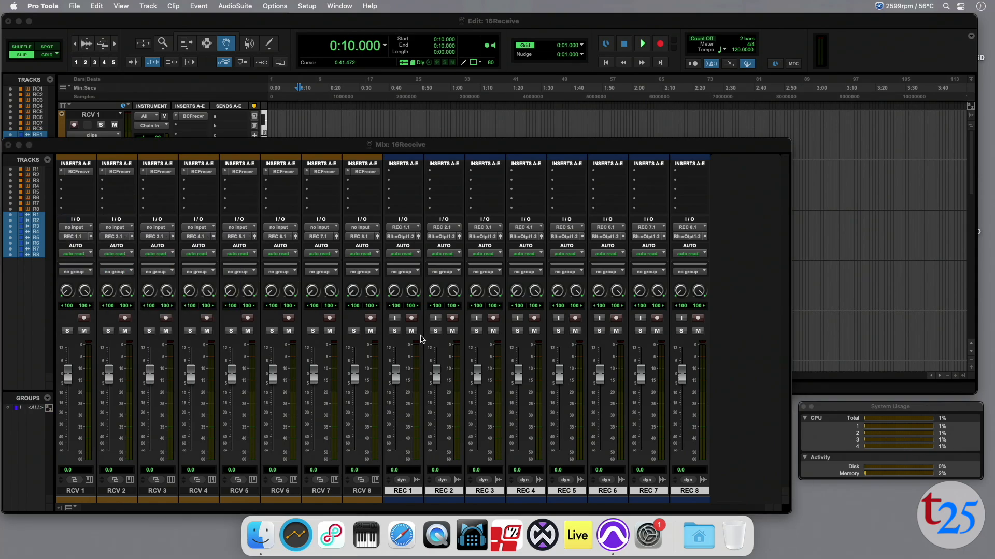
Record-arm all eight audio tracks, REC 1 through REC 8.
{"action": "left_click", "coordinate": [411, 318]}
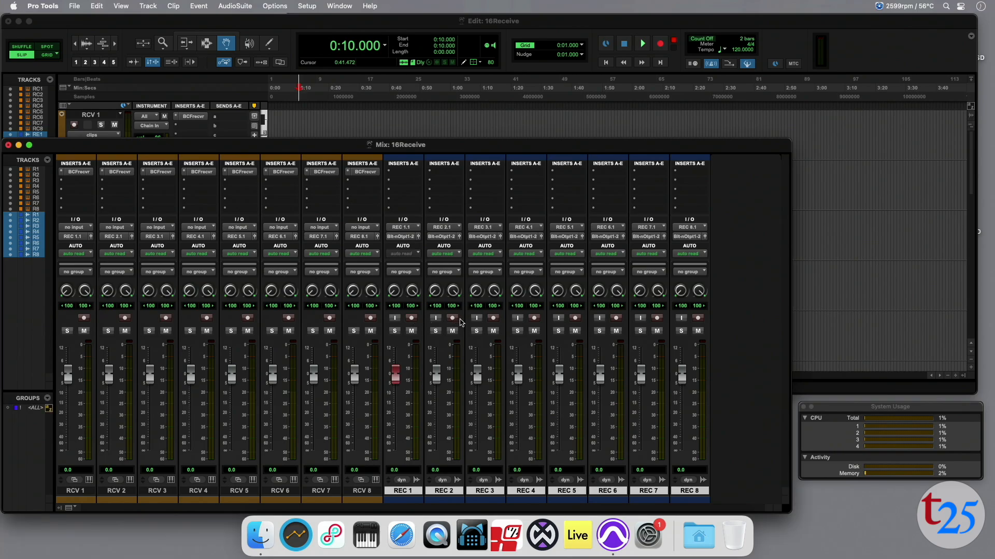
{"action": "left_click", "coordinate": [453, 318]}
{"action": "left_click", "coordinate": [493, 318]}
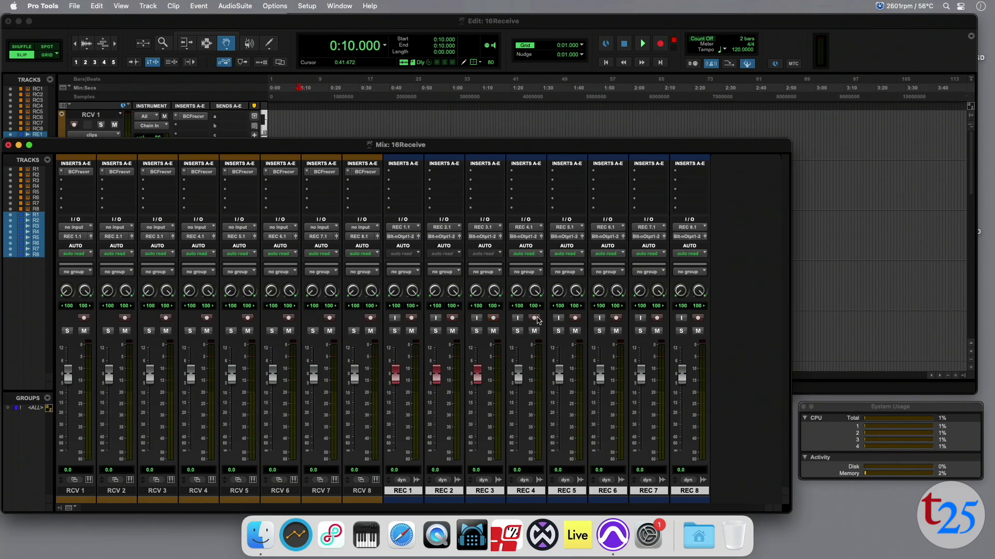
{"action": "left_click", "coordinate": [534, 318]}
{"action": "left_click", "coordinate": [575, 318]}
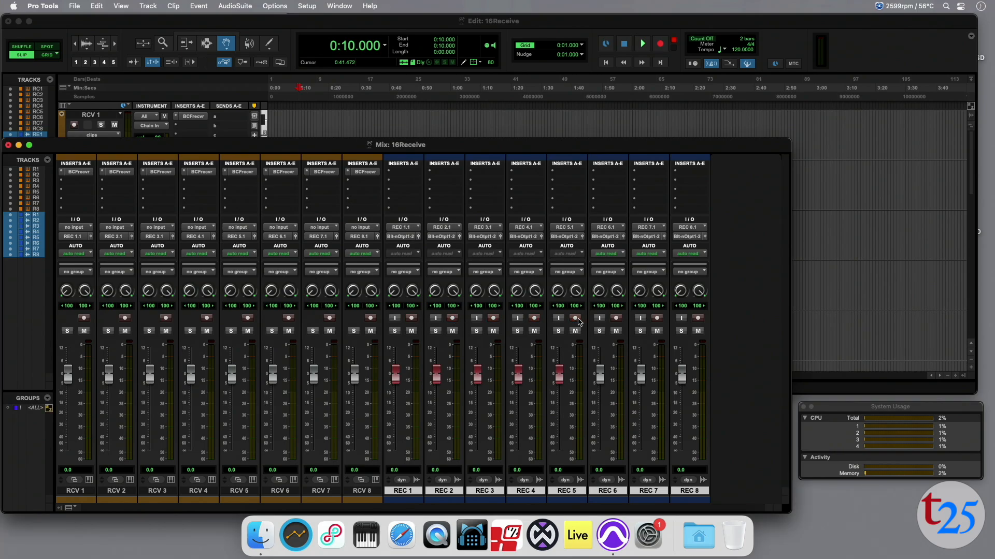
{"action": "left_click", "coordinate": [616, 318]}
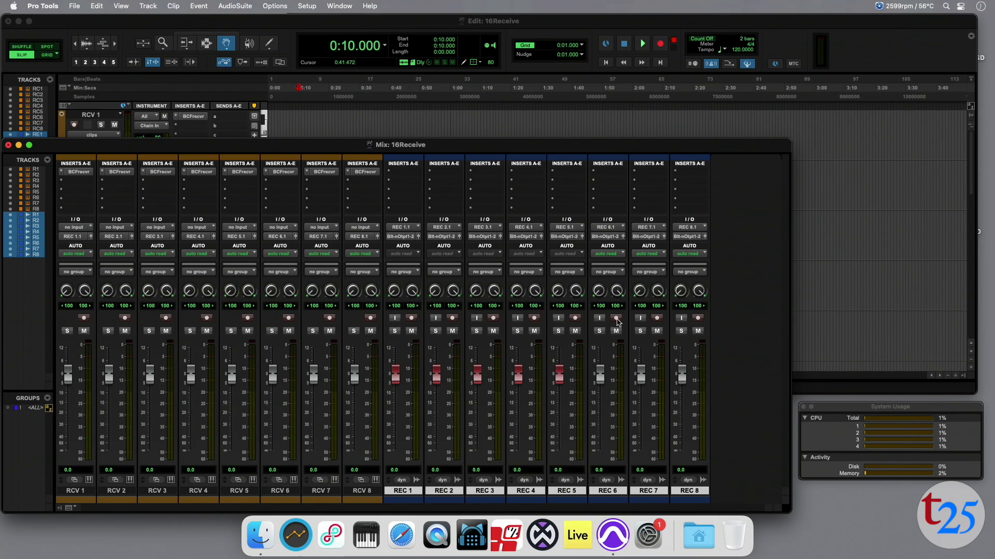
{"action": "left_click", "coordinate": [657, 318]}
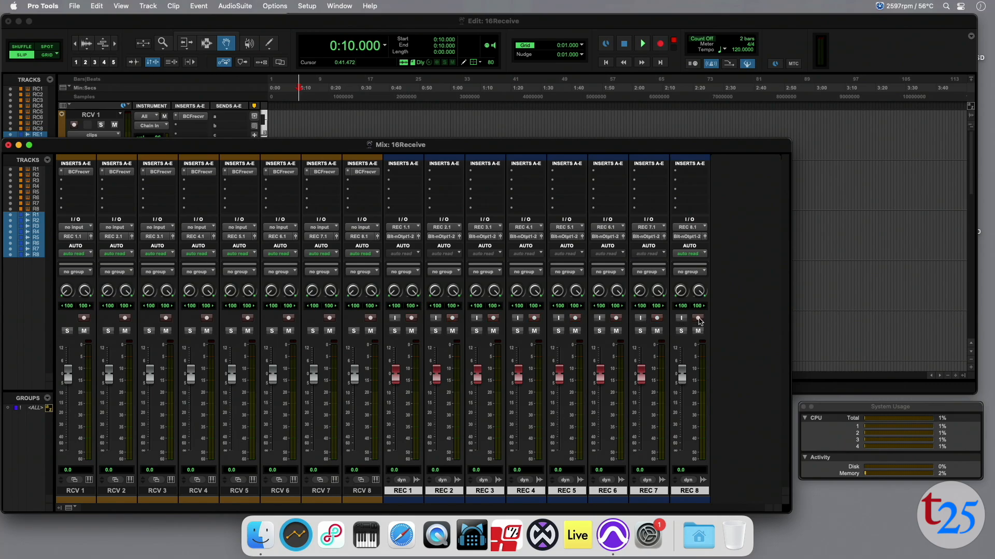
{"action": "left_click", "coordinate": [698, 320]}
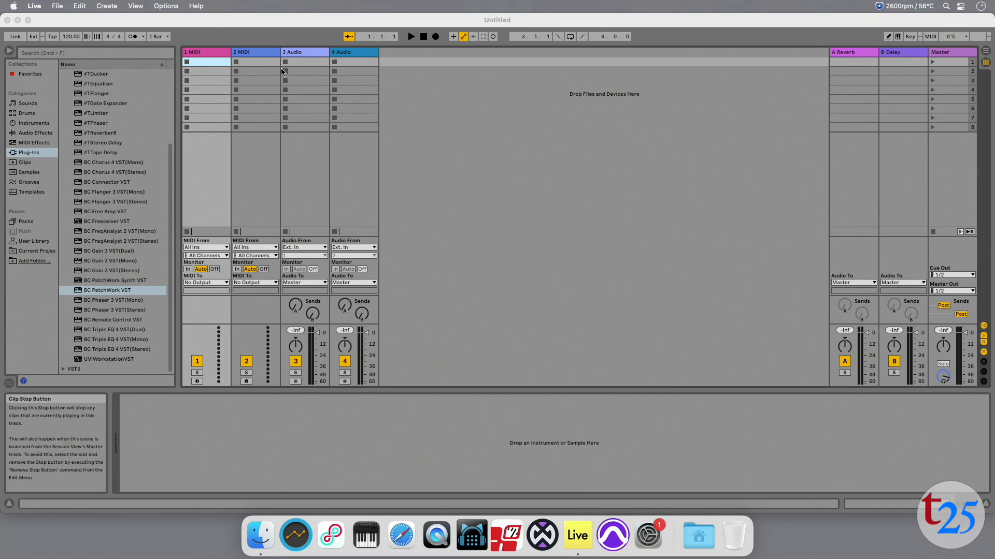
In the untitled Live set, delete the 1 MIDI and 2 MIDI tracks.
{"action": "left_click", "coordinate": [255, 52]}
{"action": "left_click", "coordinate": [255, 52]}
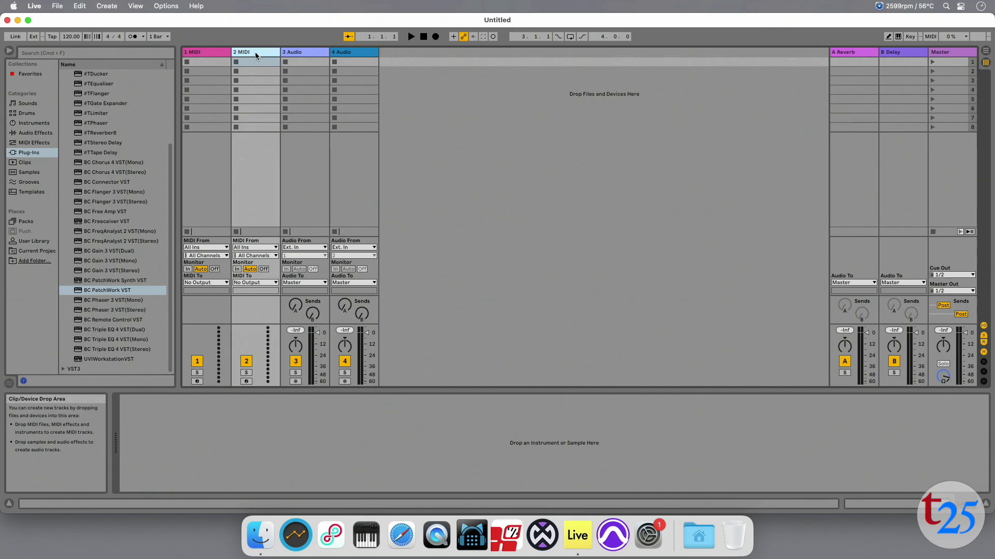
{"action": "left_click", "coordinate": [219, 54], "text": "shift"}
{"action": "key", "text": "Delete"}
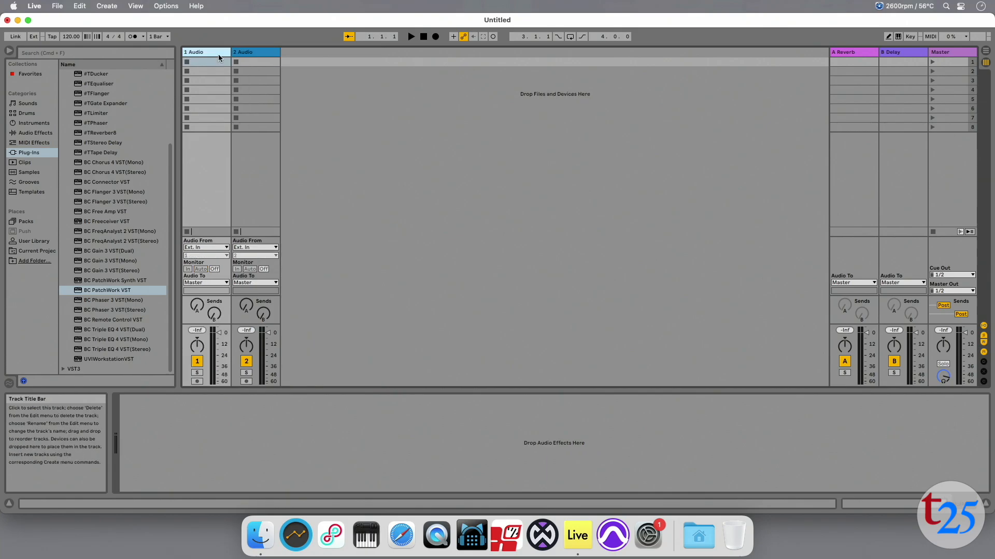
Insert six more audio tracks so the Live set has eight.
{"action": "key", "text": "super+t"}
{"action": "key", "text": "super+t"}
{"action": "key", "text": "super+t"}
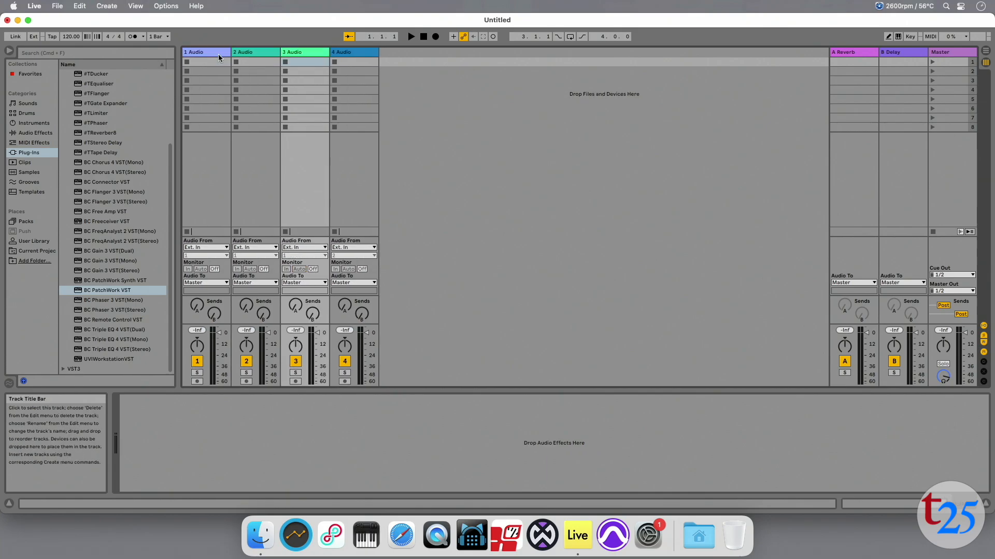
{"action": "key", "text": "super+t"}
{"action": "key", "text": "super+t"}
{"action": "key", "text": "super+t"}
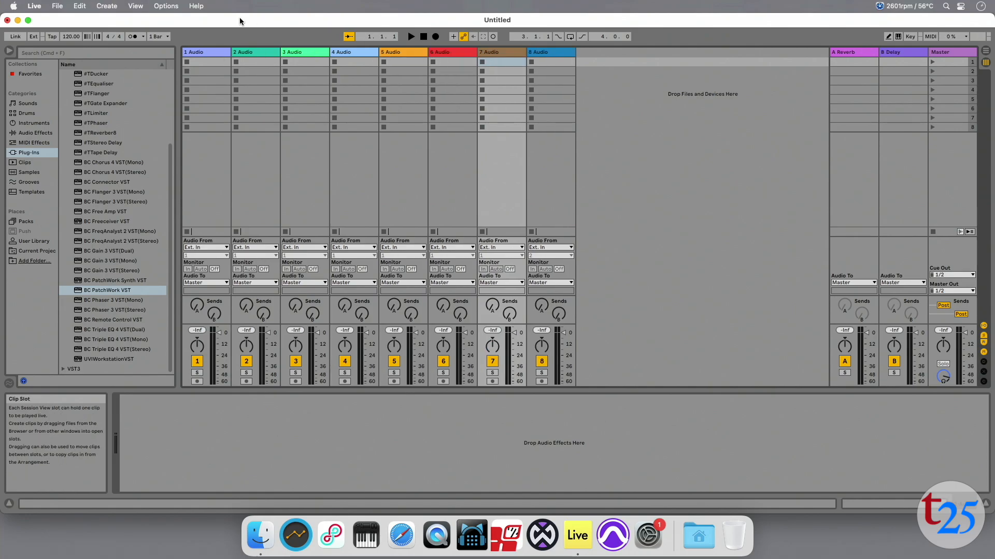
Rename the eight audio tracks REC-1 through REC-8.
{"action": "left_click", "coordinate": [210, 54]}
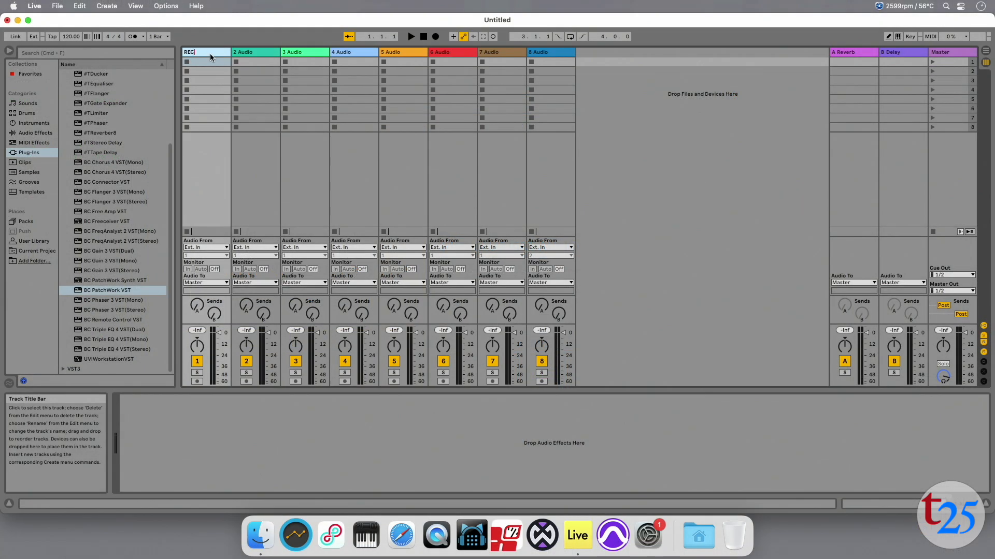
{"action": "left_click", "coordinate": [248, 52]}
{"action": "key", "text": "super+r"}
{"action": "type", "text": "RE"}
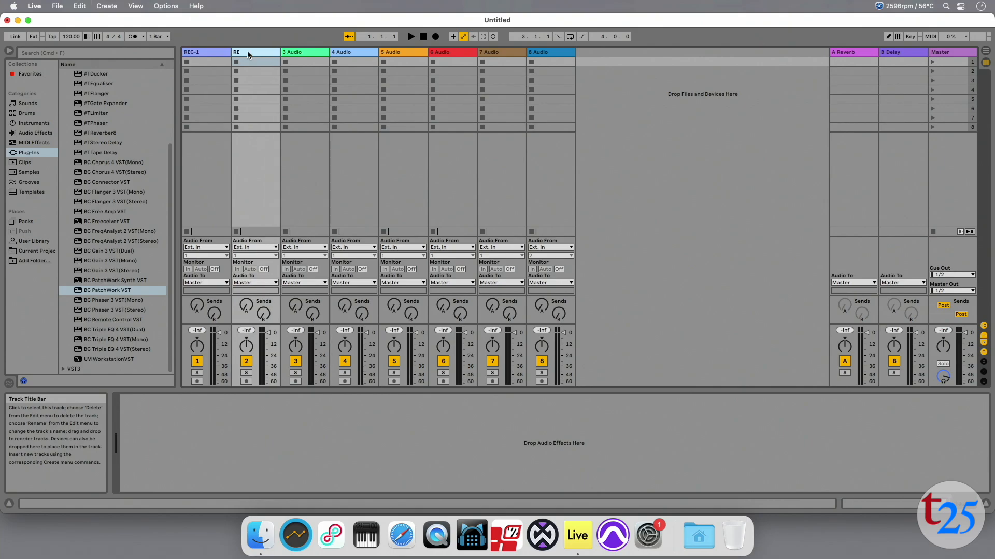
{"action": "type", "text": "C-2"}
{"action": "key", "text": "Return"}
{"action": "left_click", "coordinate": [298, 52]}
{"action": "key", "text": "super+r"}
{"action": "type", "text": "REC-3"}
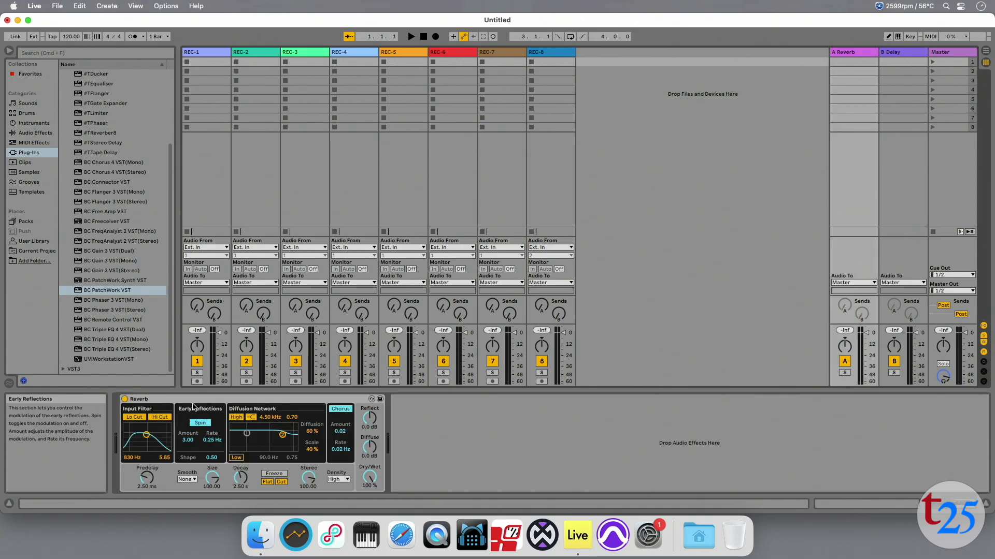
Delete the Reverb device from return track A and the Delay device from return track B.
{"action": "left_click", "coordinate": [192, 400]}
{"action": "key", "text": "Delete"}
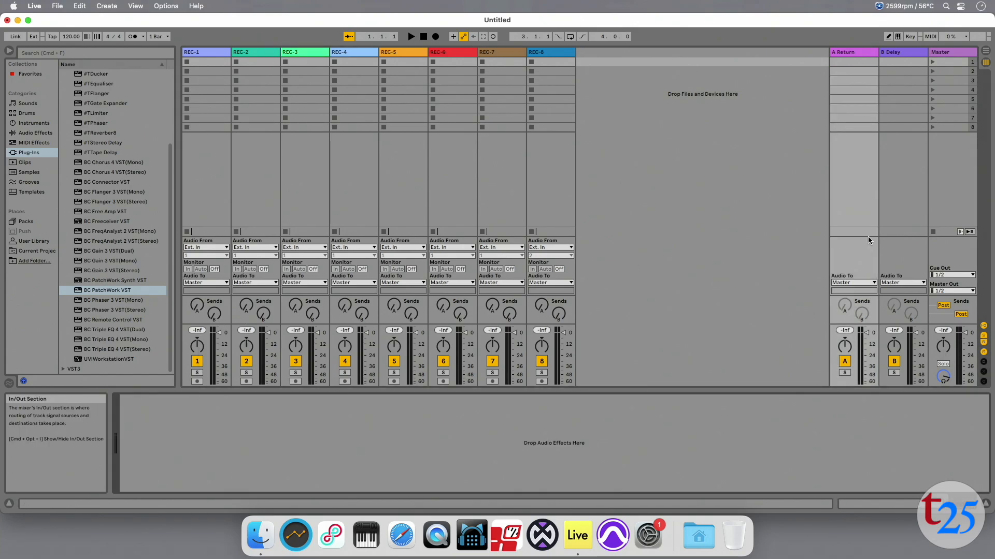
{"action": "left_click", "coordinate": [890, 188]}
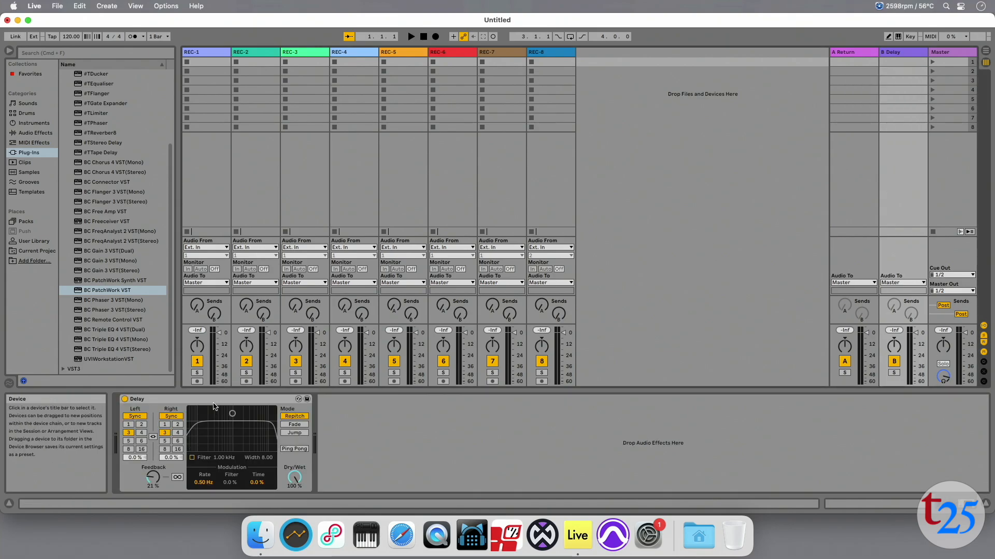
{"action": "left_click", "coordinate": [208, 401]}
{"action": "key", "text": "Delete"}
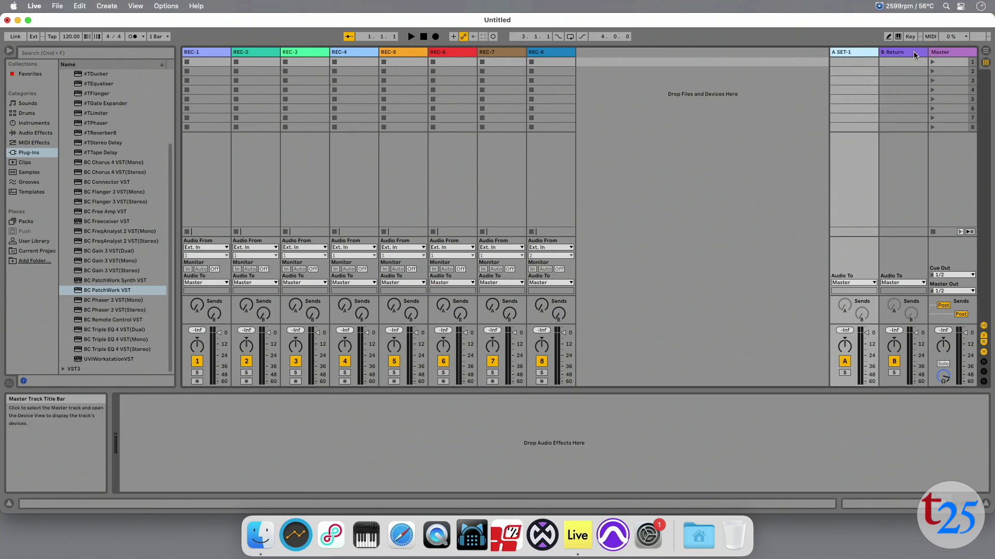
Rename return tracks A and B as SET-1 and SET-2, and load BC PatchWork VST on SET-1.
{"action": "left_click", "coordinate": [899, 53]}
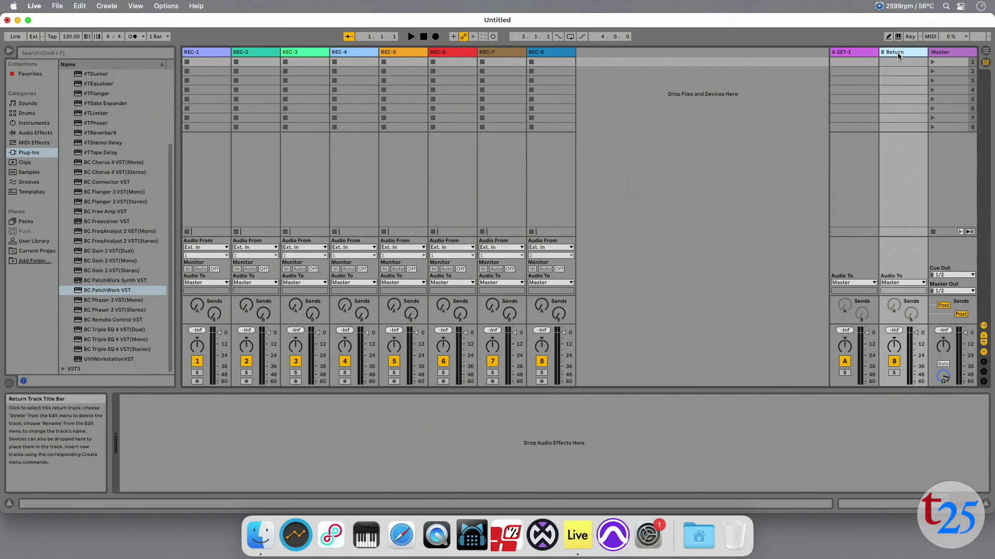
{"action": "key", "text": "super+r"}
{"action": "type", "text": "SET"}
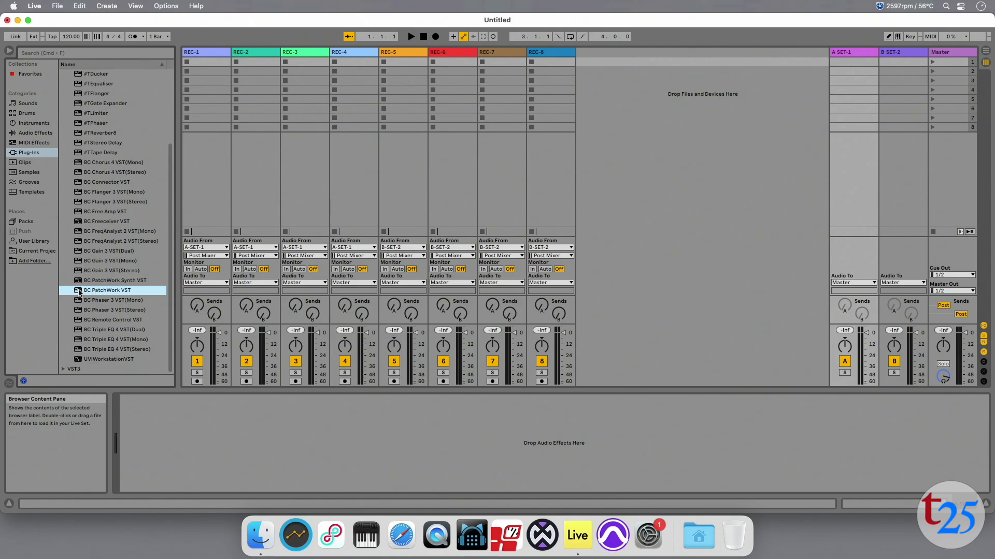
{"action": "left_click_drag", "start_coordinate": [82, 294], "coordinate": [847, 205]}
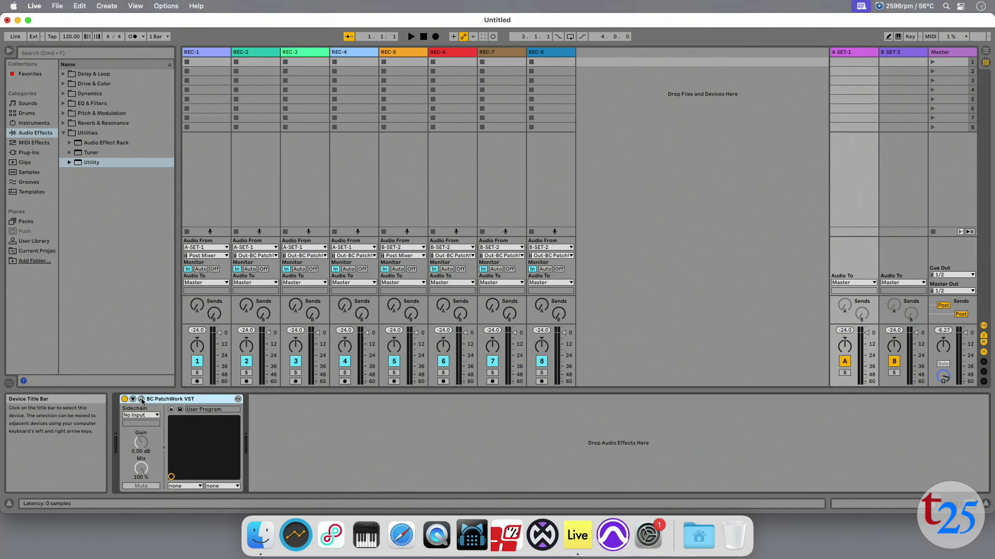
Inspect the BC Freeceiver parallel chains in the PatchWork plug-ins on return tracks SET-1 and SET-2.
{"action": "left_click", "coordinate": [142, 400]}
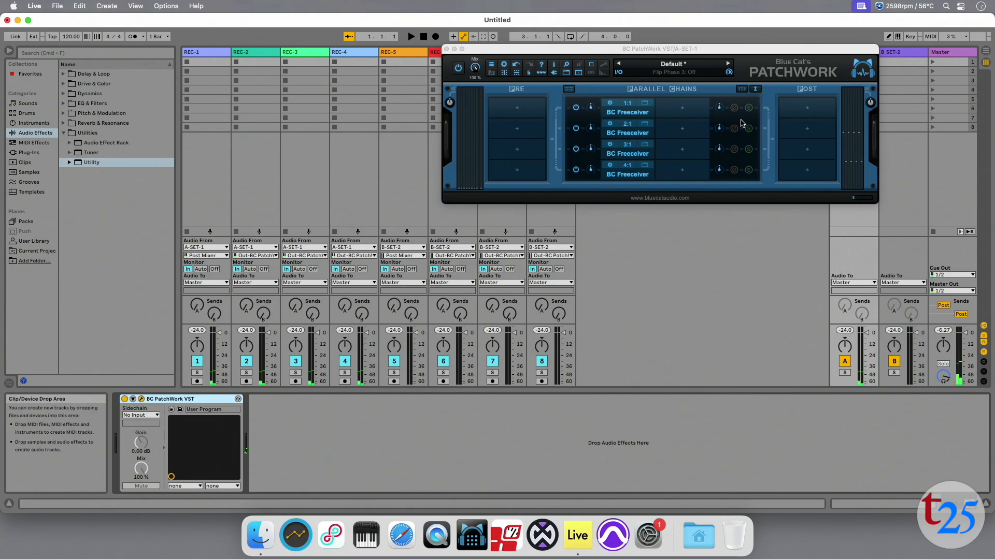
{"action": "left_click", "coordinate": [913, 184]}
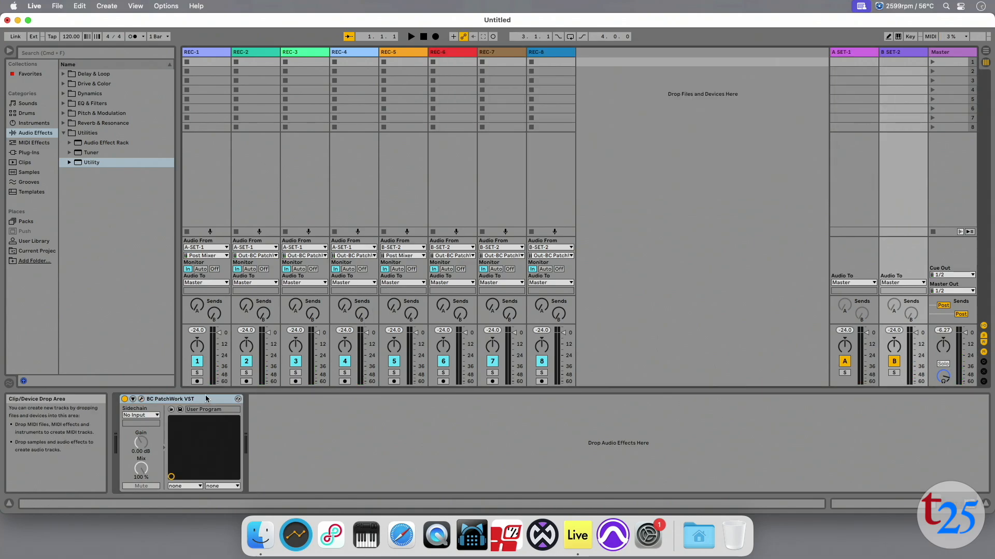
{"action": "left_click", "coordinate": [142, 400]}
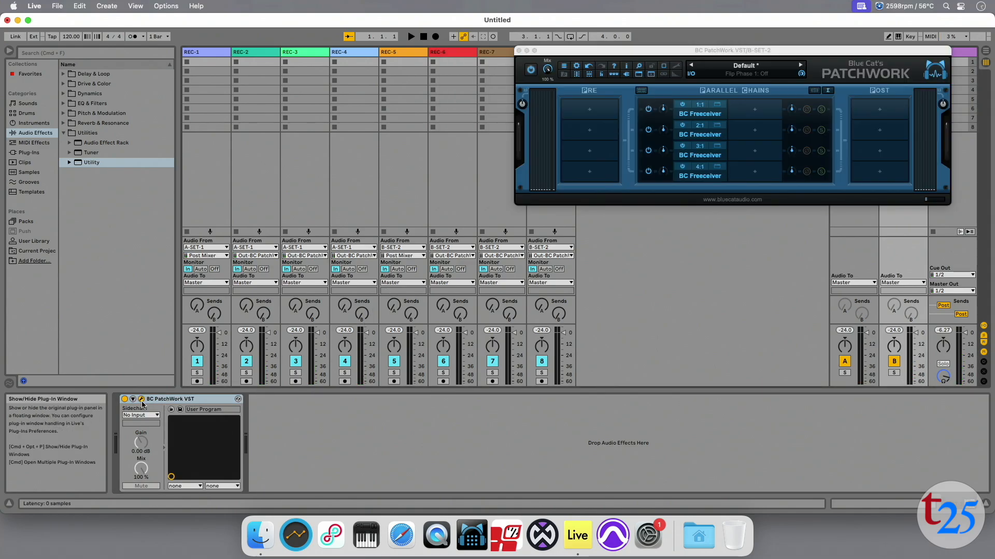
{"action": "left_click", "coordinate": [685, 52]}
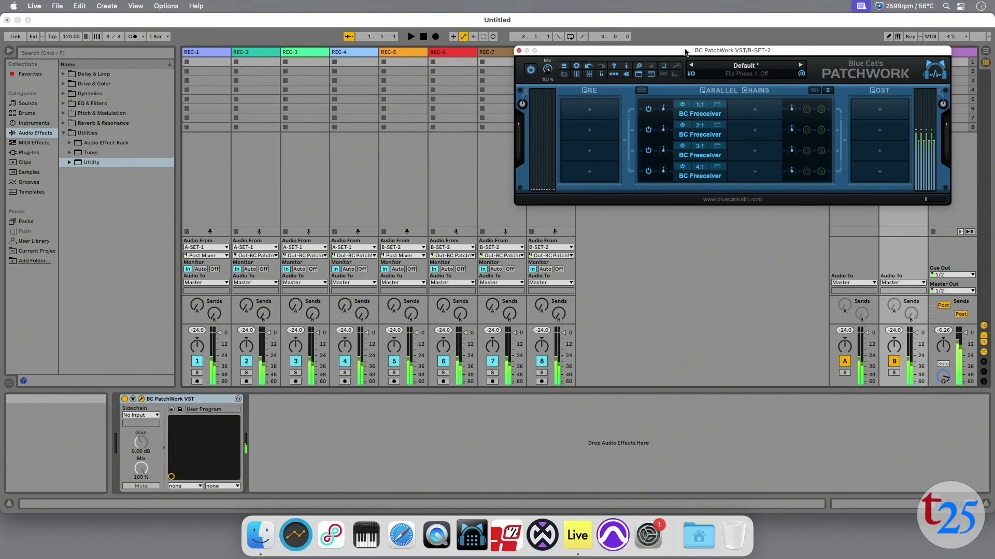
Arm all eight Live tracks, REC-1 through REC-8, for recording together.
{"action": "left_click", "coordinate": [196, 381]}
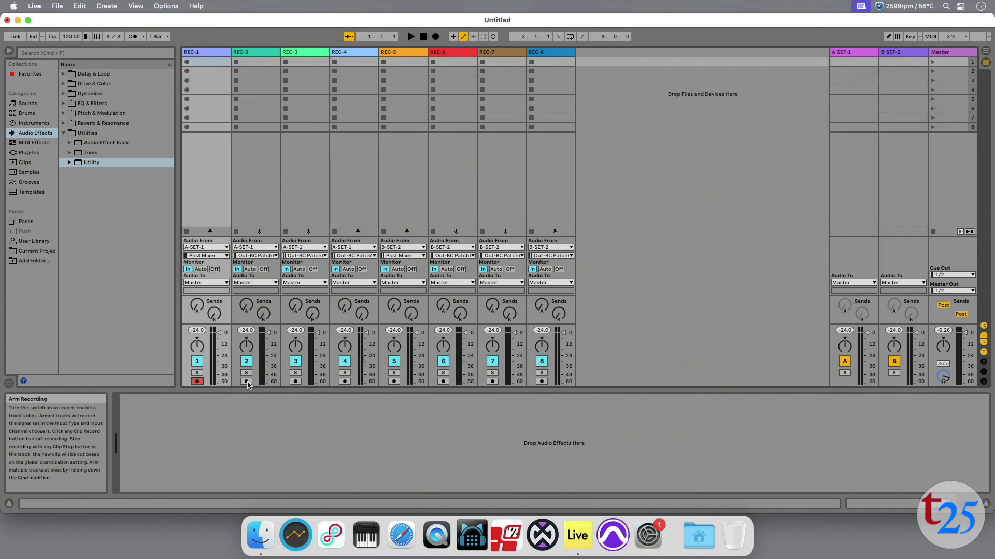
{"action": "left_click", "coordinate": [246, 381], "text": "super"}
{"action": "left_click", "coordinate": [295, 382], "text": "super"}
{"action": "left_click", "coordinate": [345, 382], "text": "super"}
{"action": "left_click", "coordinate": [394, 381], "text": "super"}
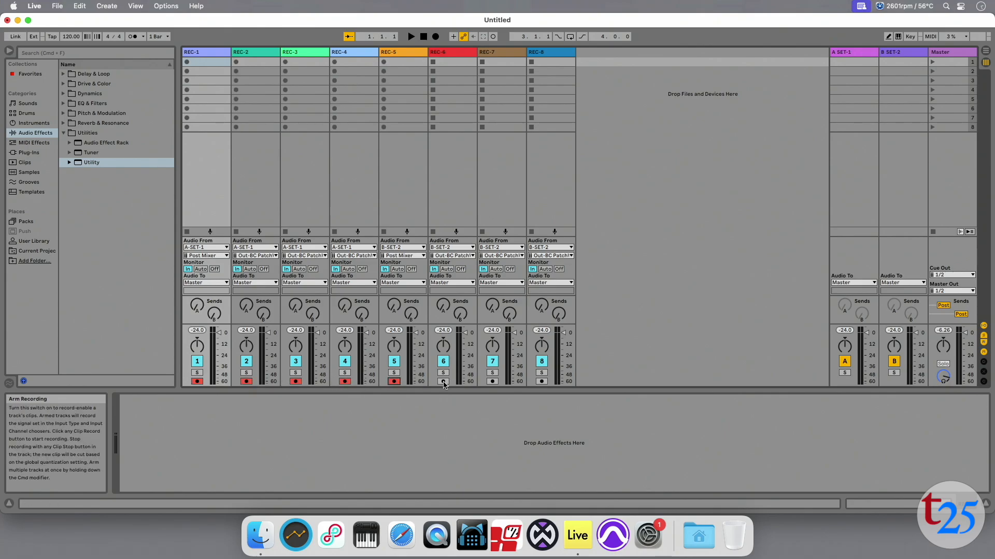
{"action": "left_click", "coordinate": [443, 382], "text": "super"}
{"action": "left_click", "coordinate": [492, 382], "text": "super"}
{"action": "left_click", "coordinate": [542, 382], "text": "super"}
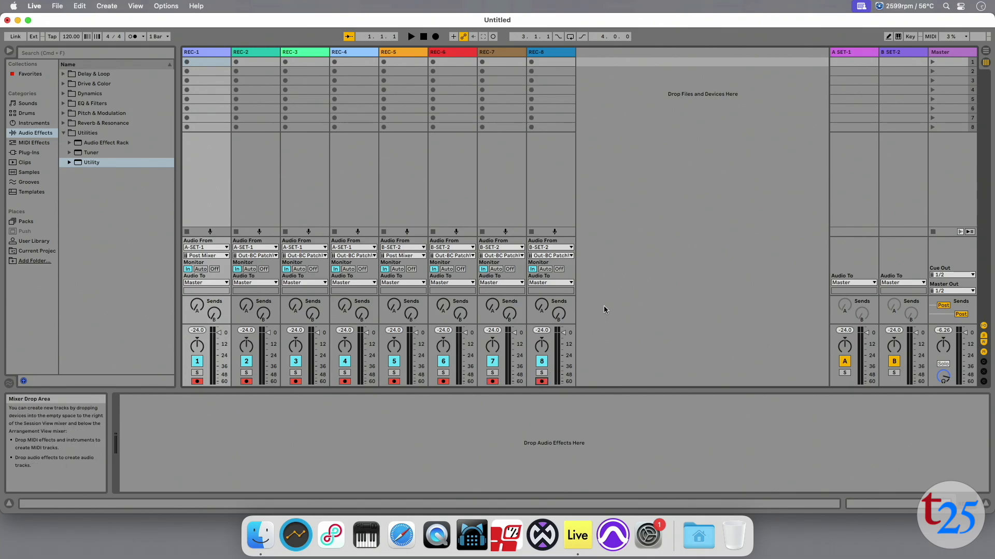